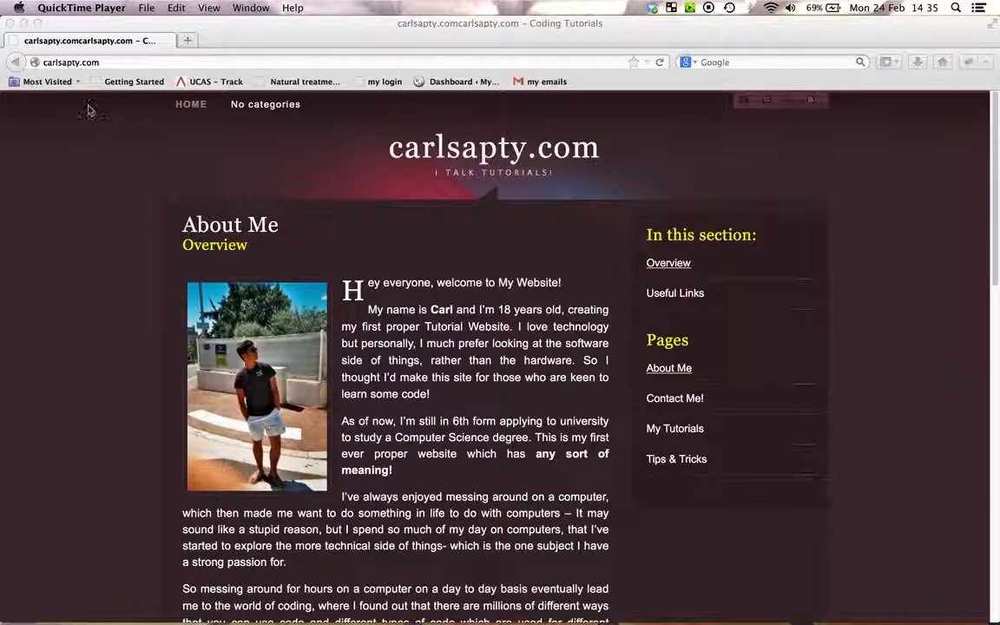
- Clear the browser window off the desktop, search the computer for "disk u" and open Disk Utility
left_click(24, 24)
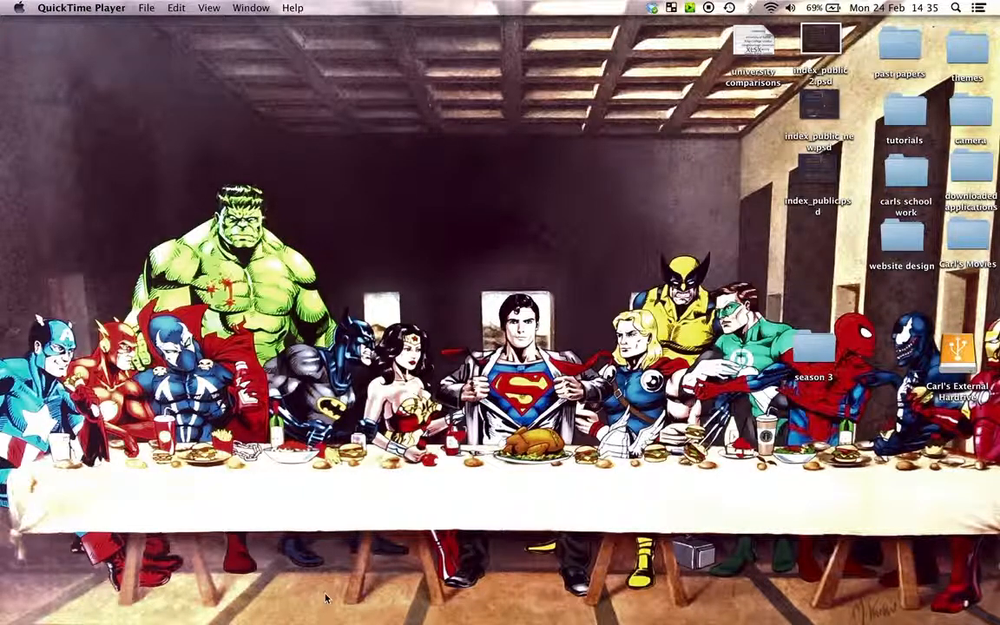
key("super+space")
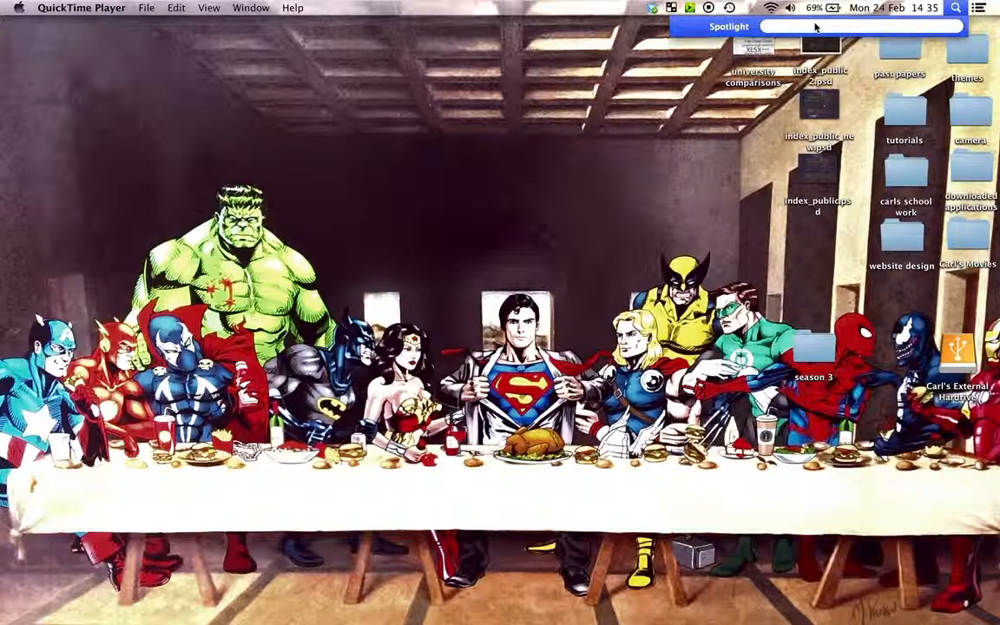
type("disk")
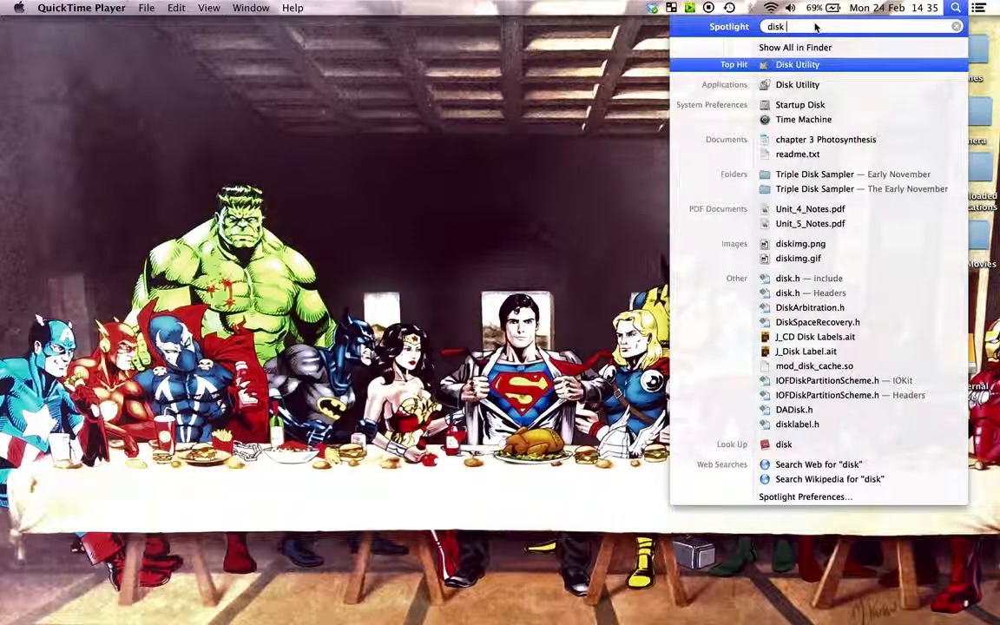
type(" u")
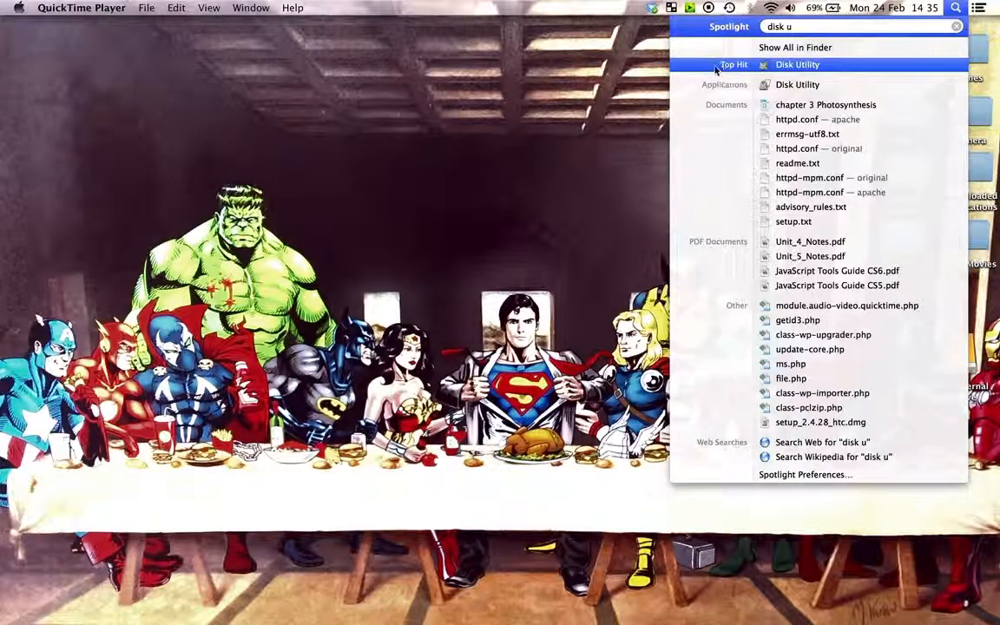
left_click(833, 66)
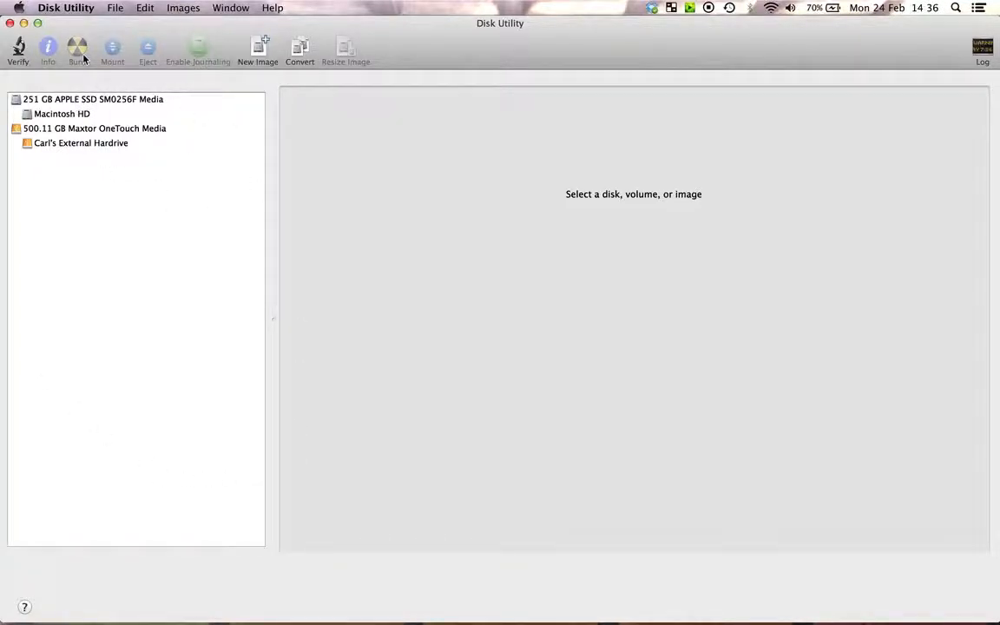
- Inspect the details of the internal 251 GB APPLE SSD disk and its Macintosh HD volume
left_click(129, 99)
left_click(130, 116)
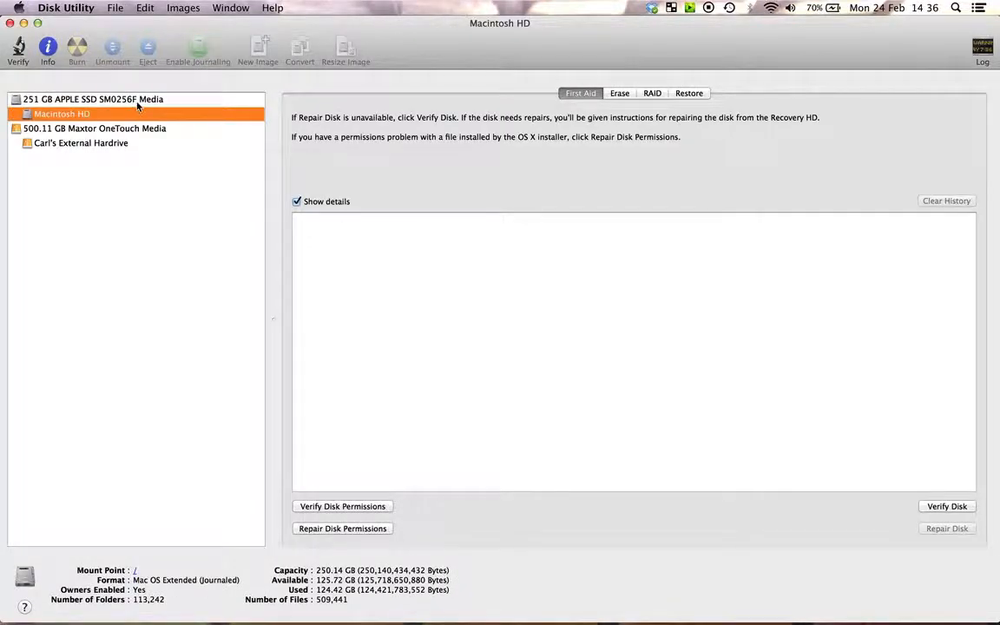
left_click(137, 102)
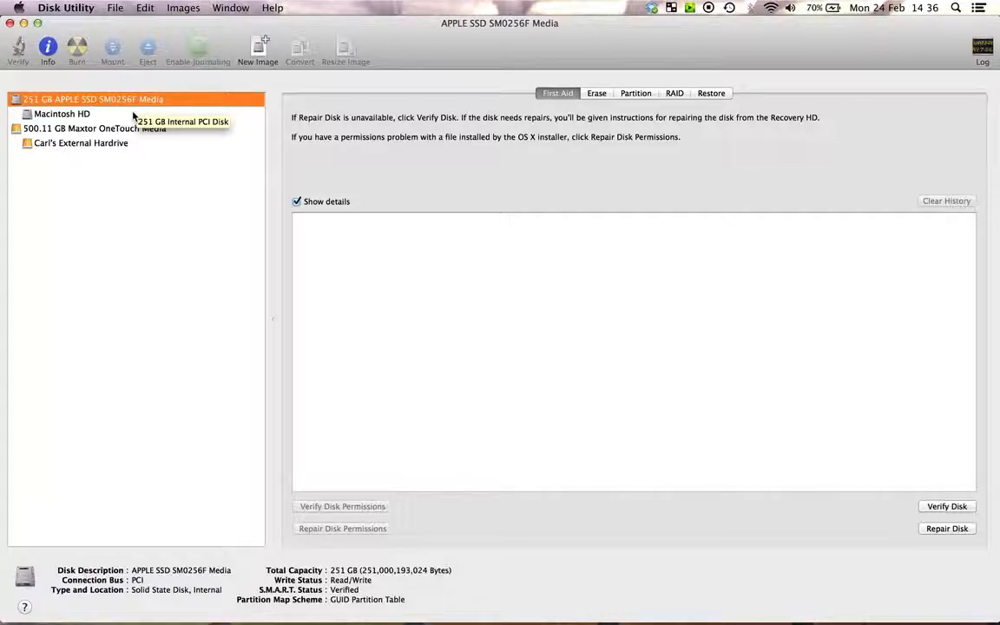
left_click(133, 114)
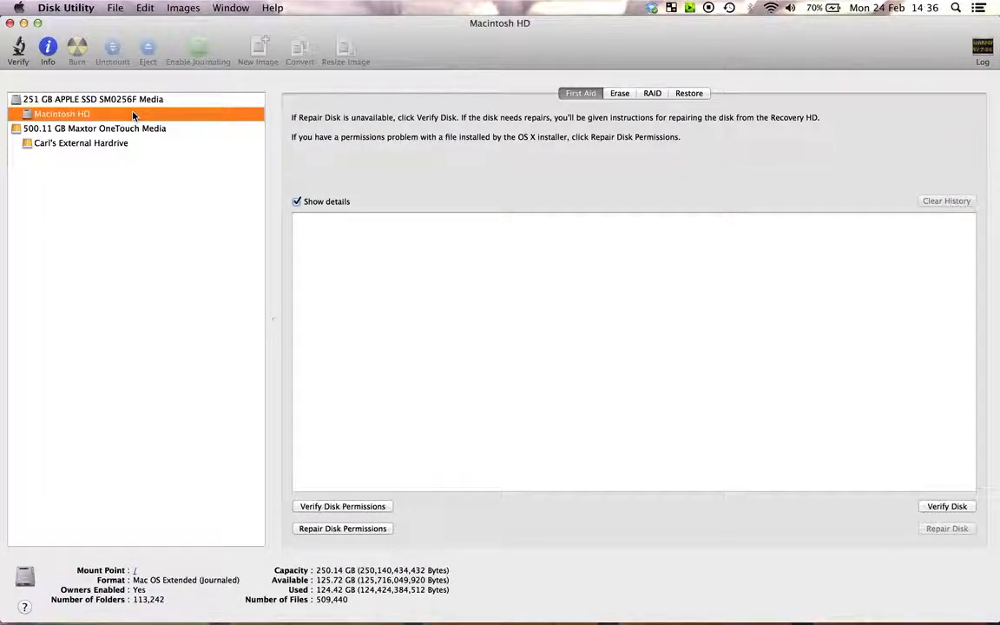
- Prepare the external 500.11 GB Maxtor OneTouch disk for erasing with the Mac OS Extended (Journaled) format
left_click(132, 129)
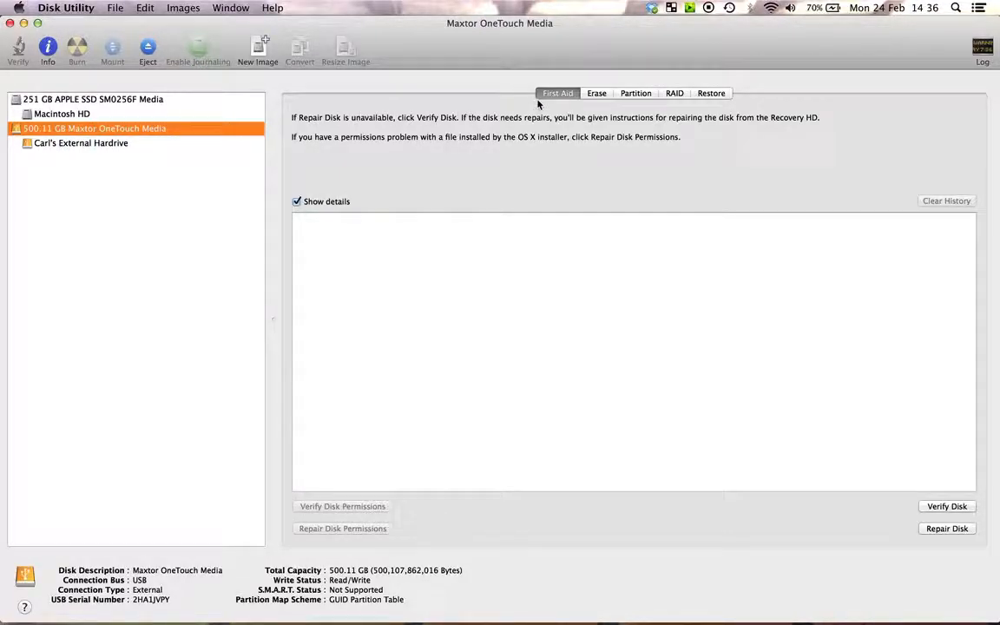
left_click(595, 93)
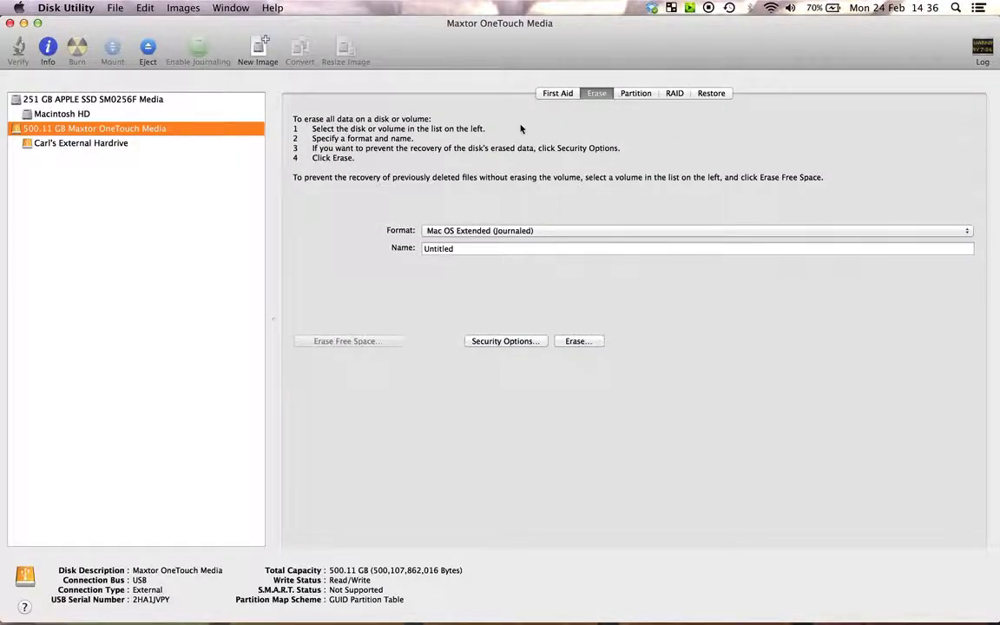
left_click(434, 233)
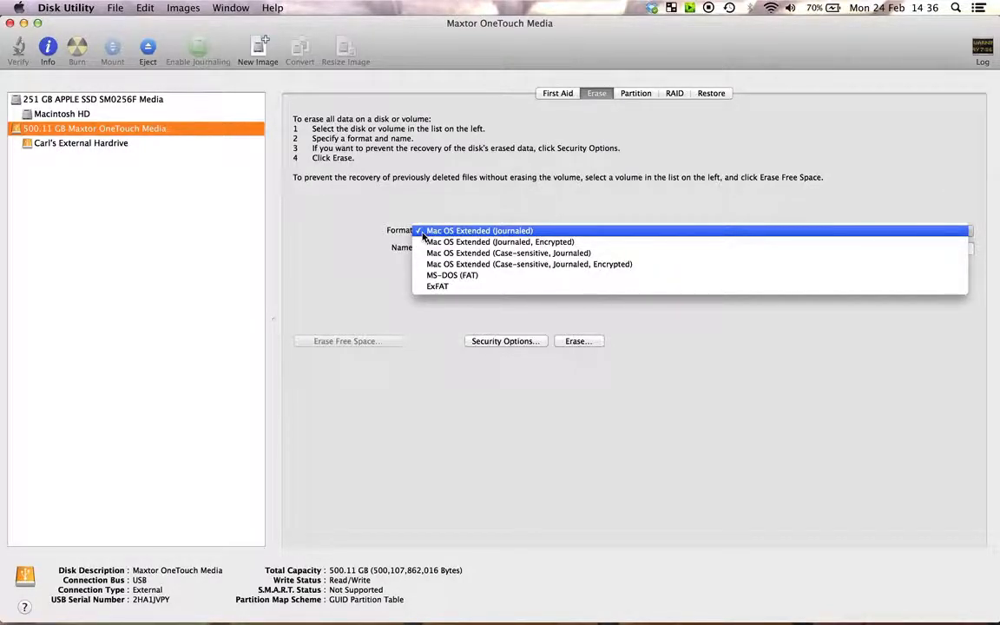
left_click(423, 234)
- Name the external disk with the owner's first name plus "External Hardrive", and erase the whole disk
left_click_drag(466, 249, 419, 250)
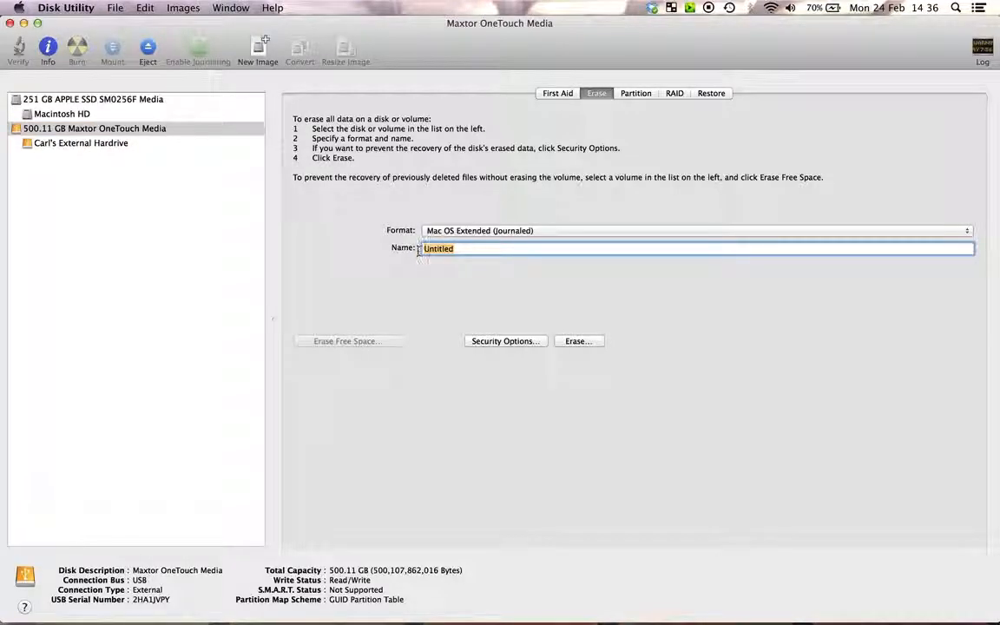
type("Carl's External")
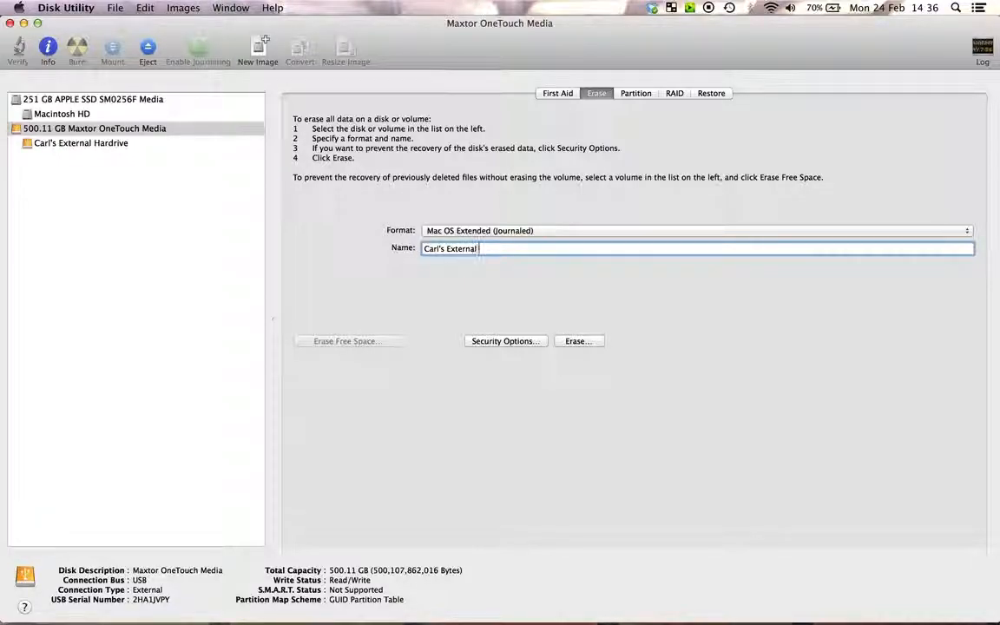
type(" Hardriv")
key("BackSpace")
key("BackSpace")
type("rive")
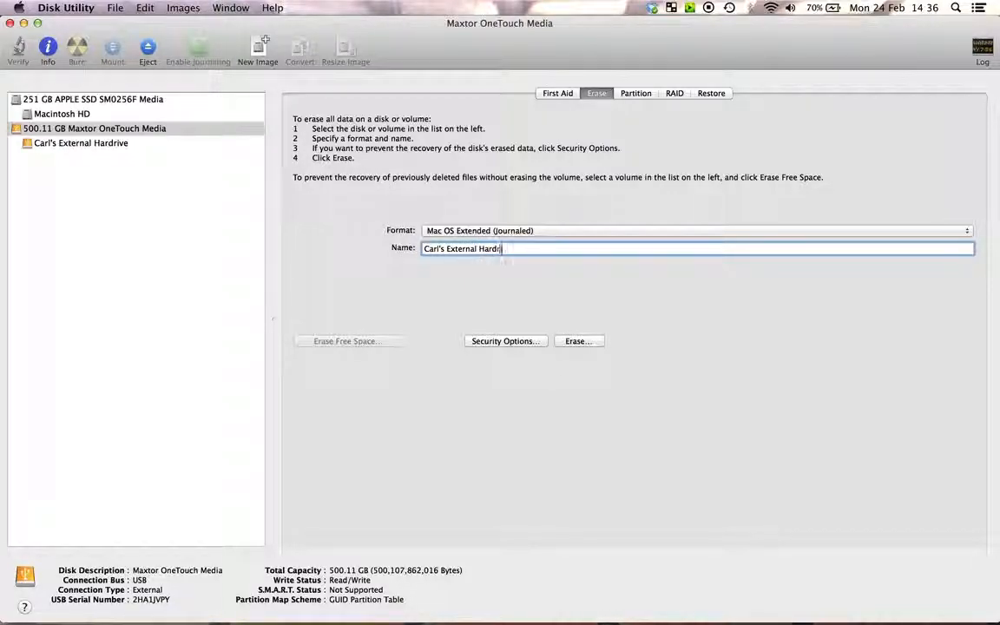
left_click(577, 341)
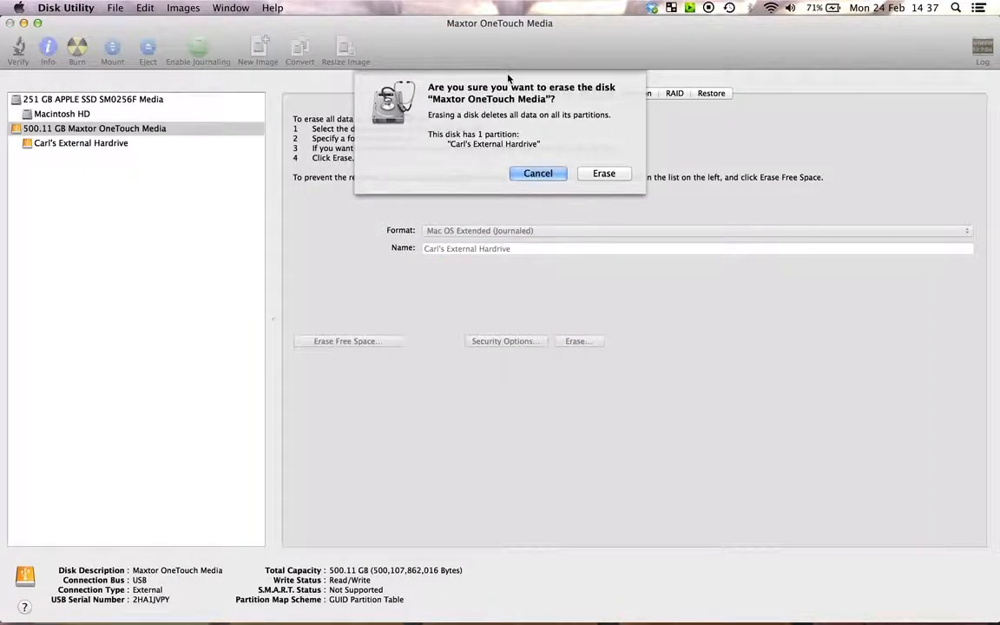
left_click(592, 172)
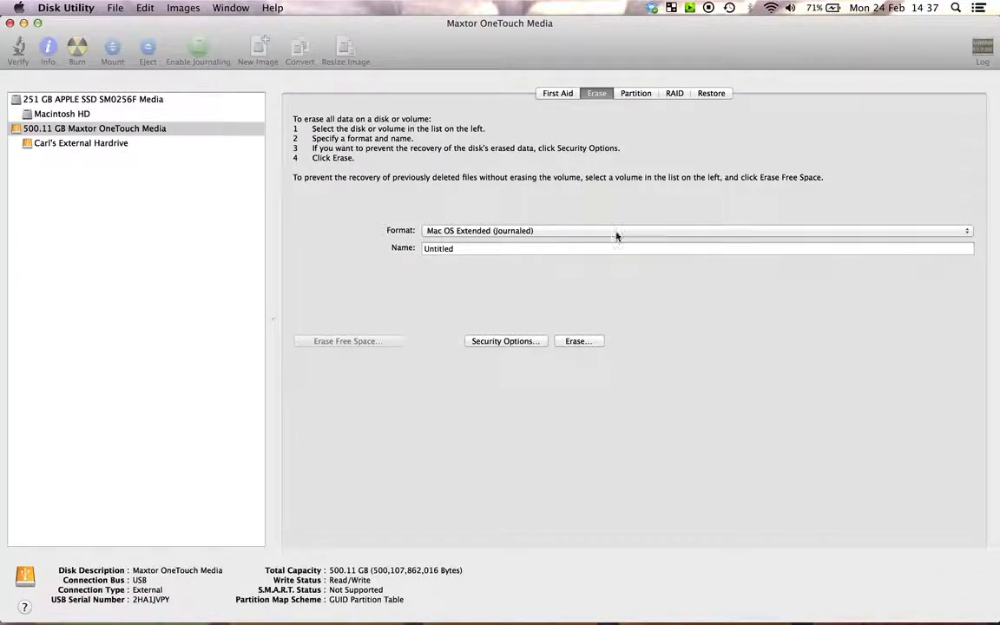
- Review the erased Maxtor disk and the details of its external volume
left_click(95, 210)
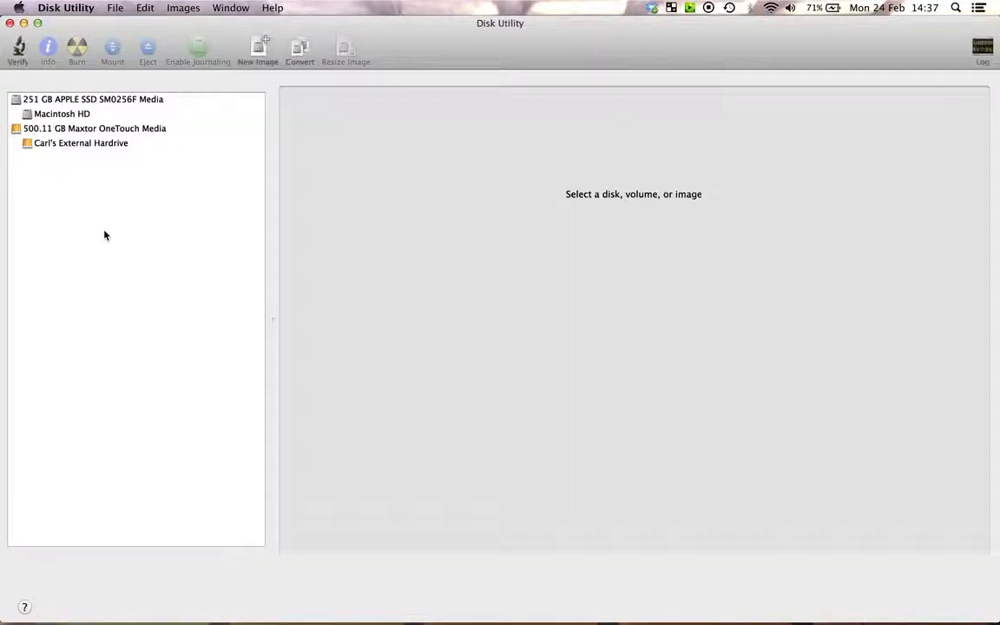
left_click(148, 129)
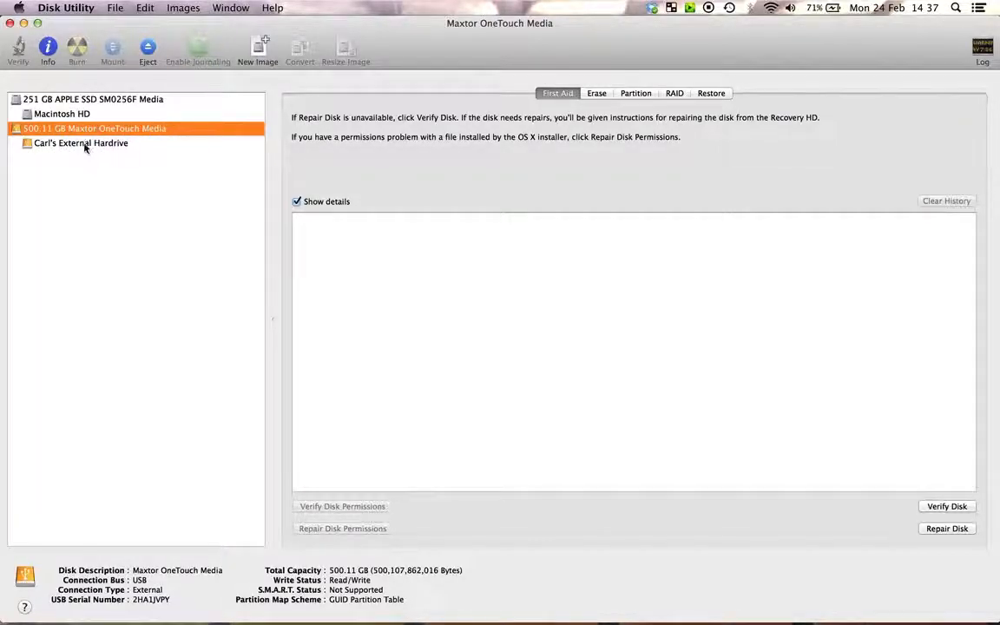
left_click(51, 146)
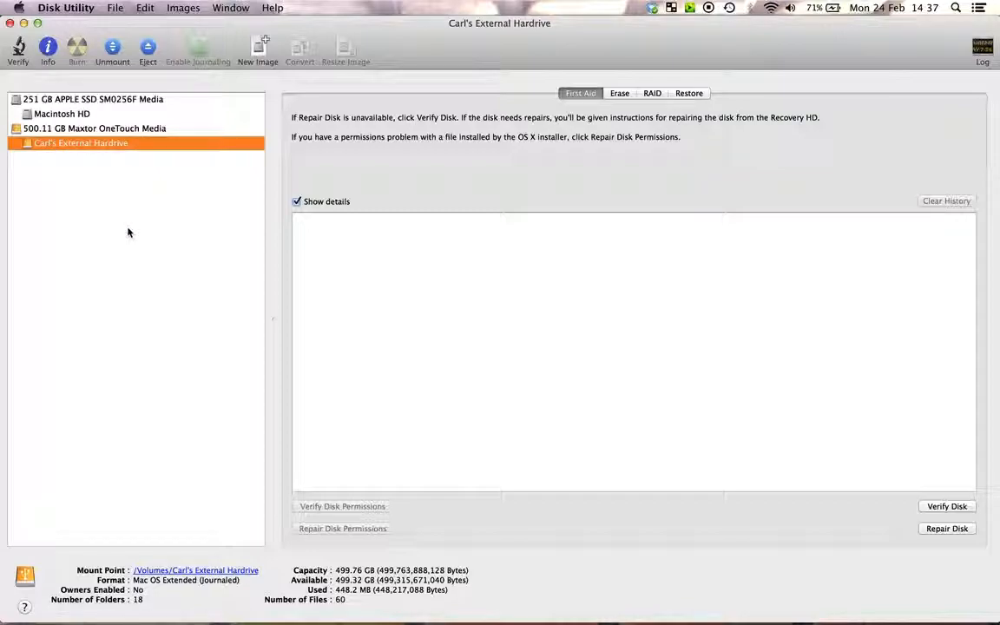
left_click(148, 190)
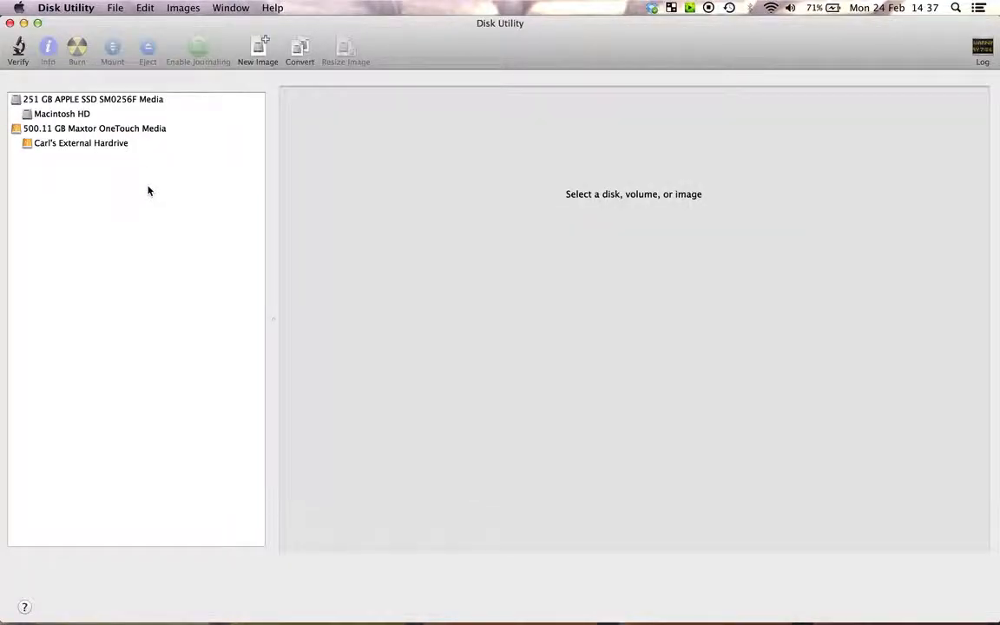
- Set the partition layout of the 500.11 GB Maxtor OneTouch disk to 2 Partitions
left_click(163, 130)
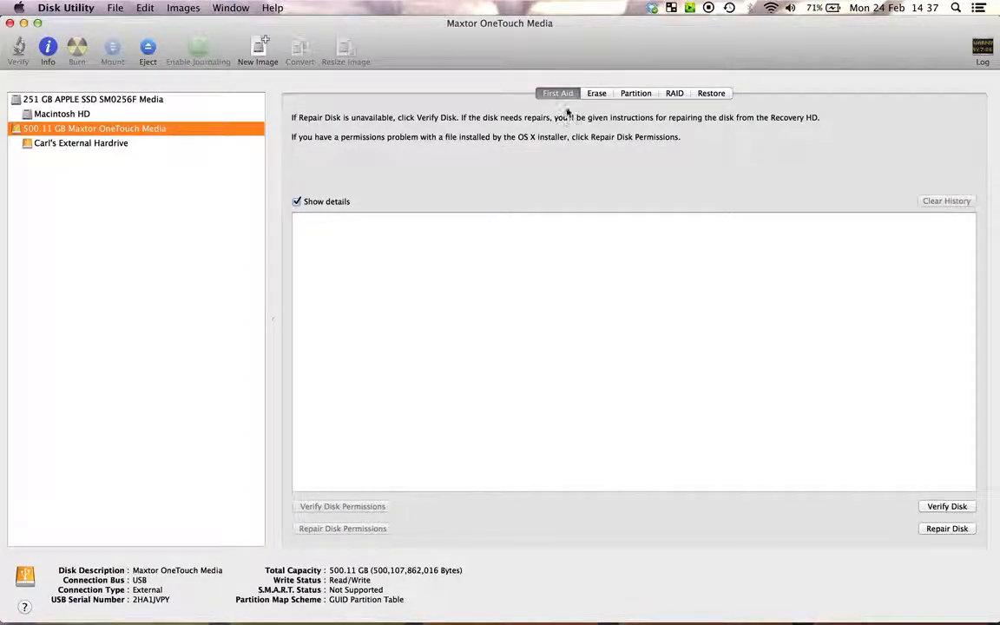
left_click(633, 100)
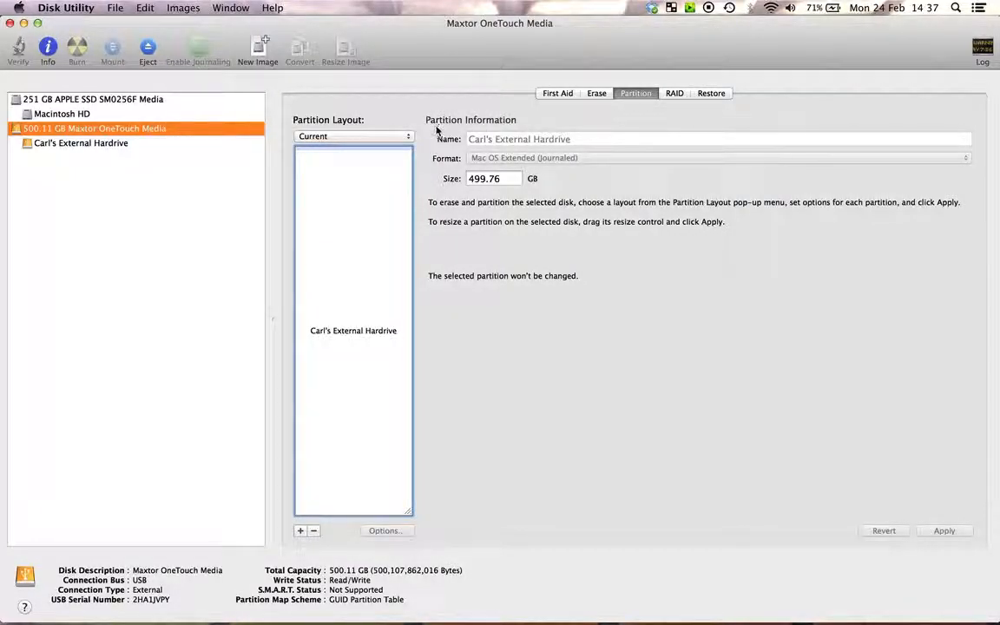
left_click(466, 178)
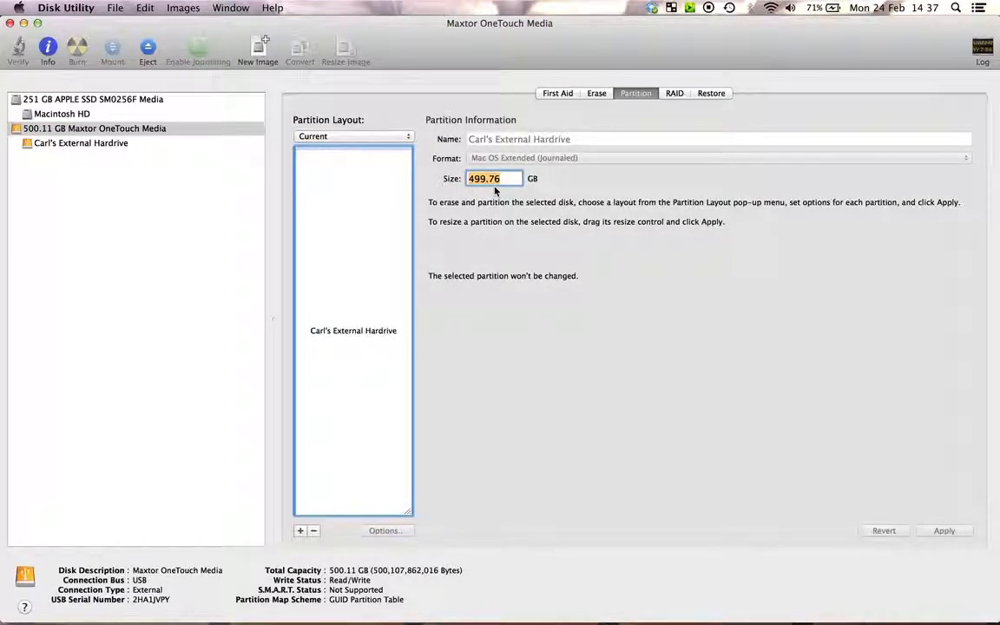
left_click(496, 179)
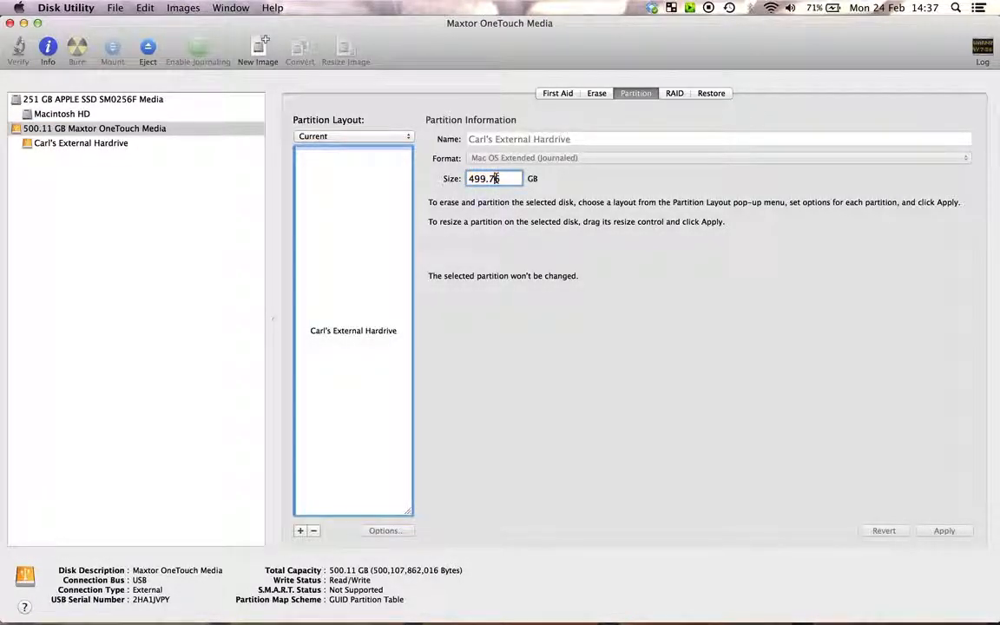
left_click(366, 137)
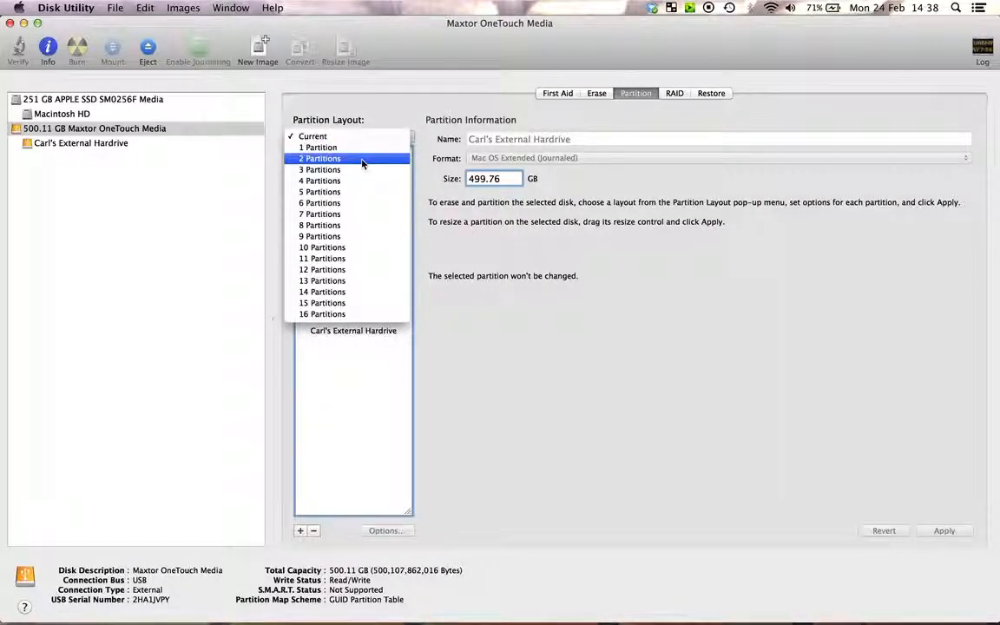
left_click(362, 161)
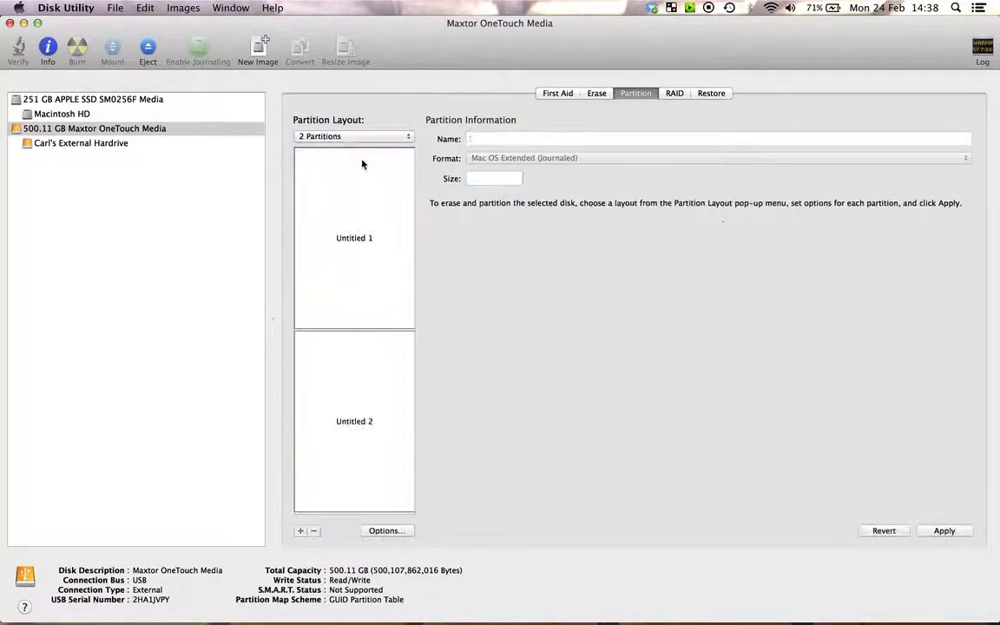
- Rename the first new partition, Untitled 1, as "Mac TIme Machine"
left_click(366, 220)
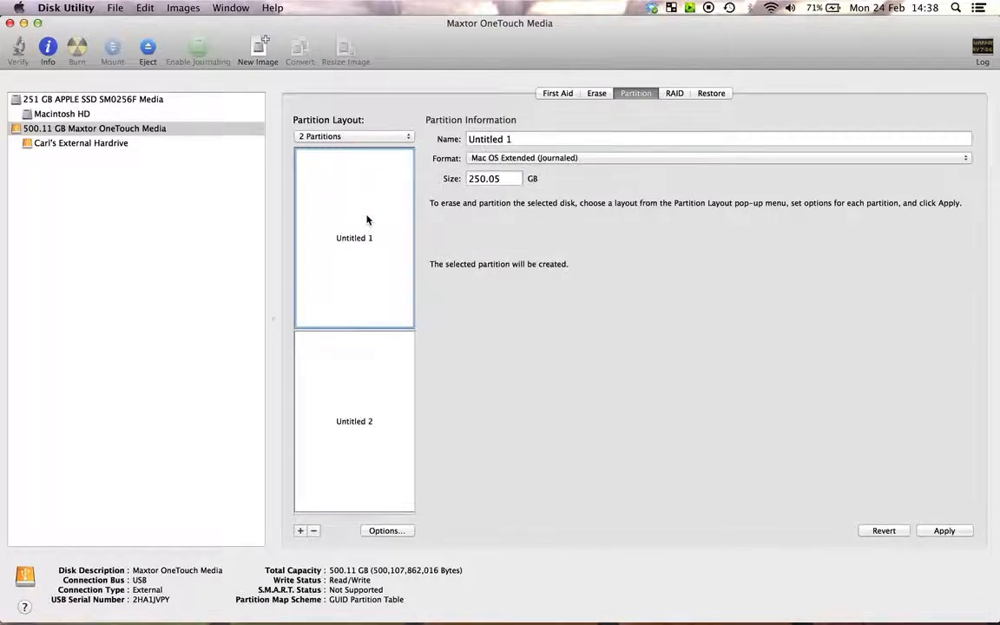
left_click(376, 400)
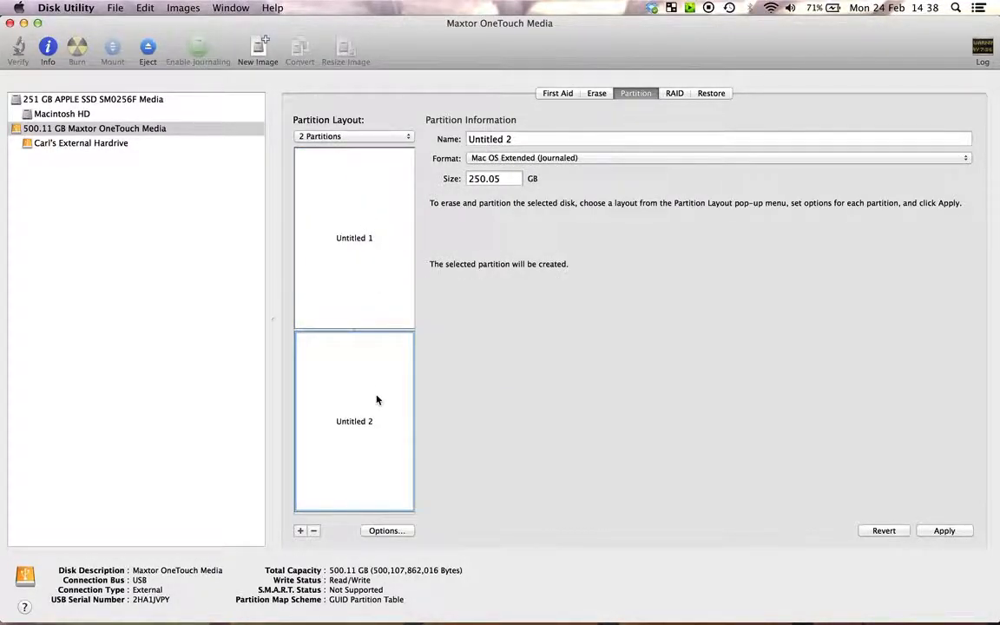
left_click(355, 278)
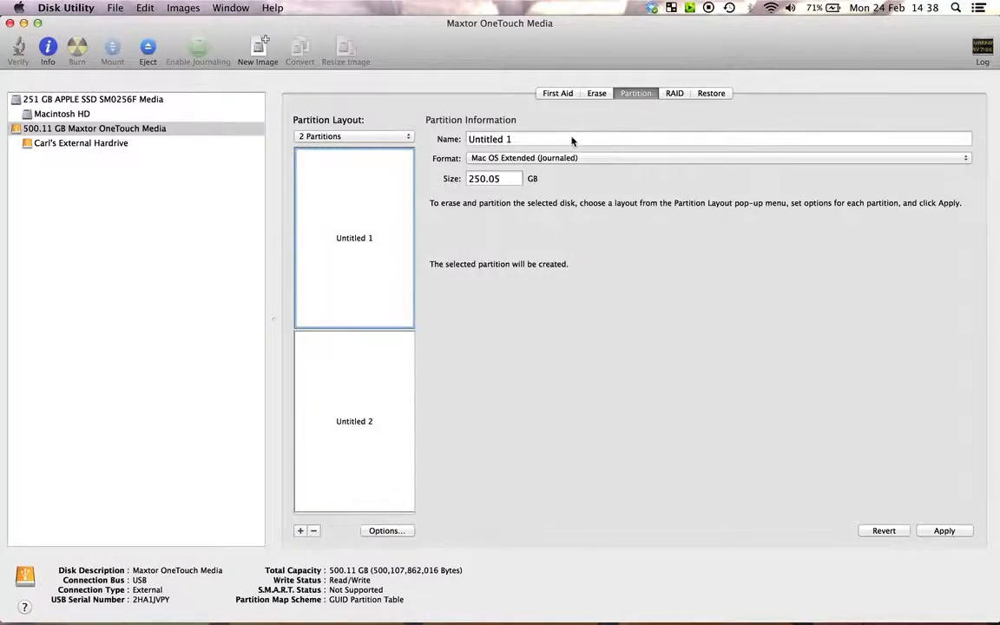
left_click_drag(520, 141, 469, 143)
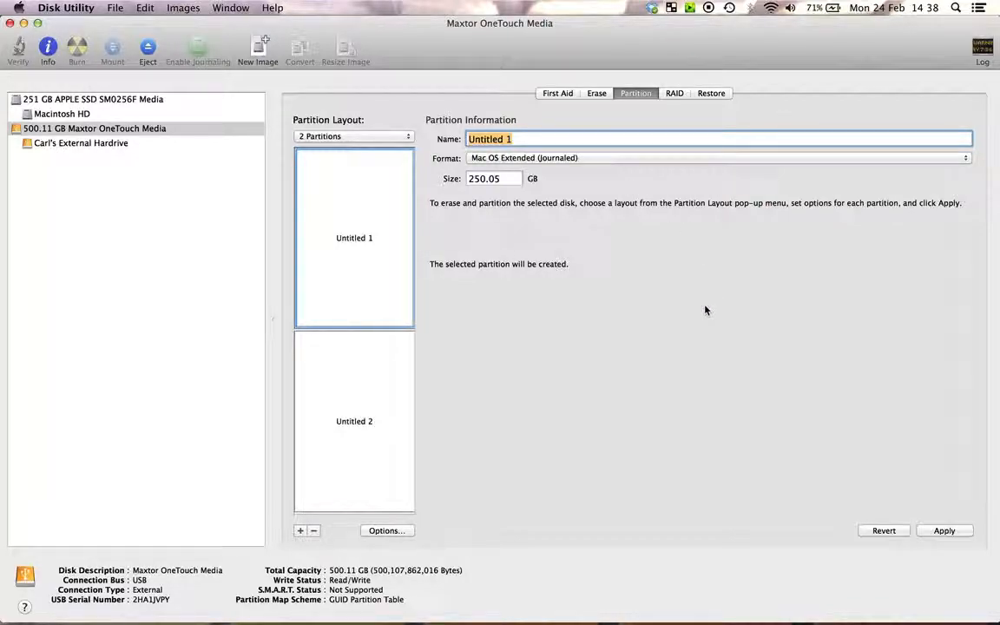
type("Mac TIme")
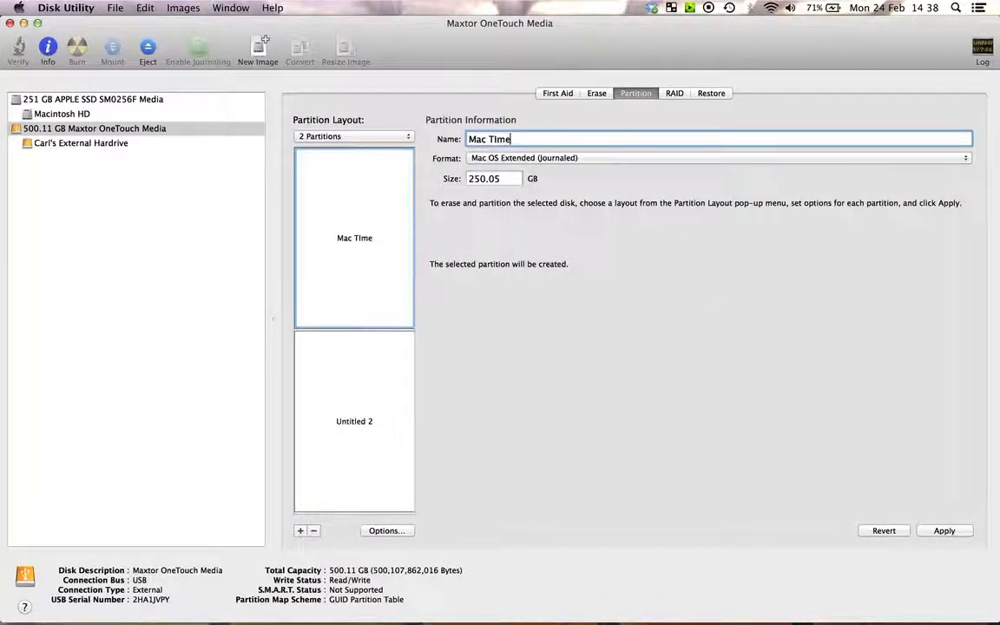
type(" Machine")
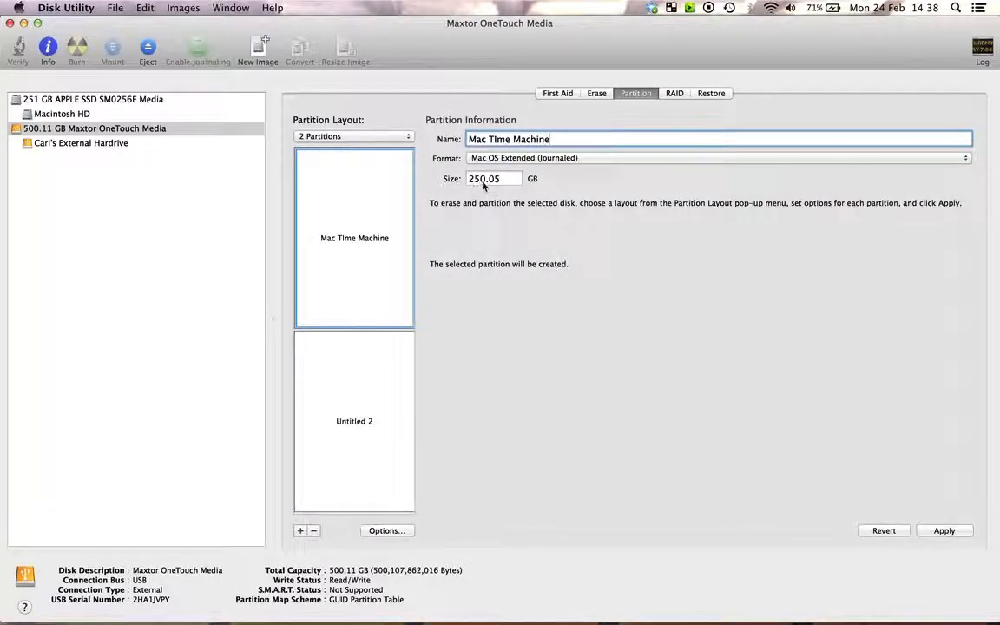
- Rename the second new partition, Untitled 2, as "Windows"
left_click(329, 361)
left_click(378, 294)
left_click(384, 413)
left_click(385, 301)
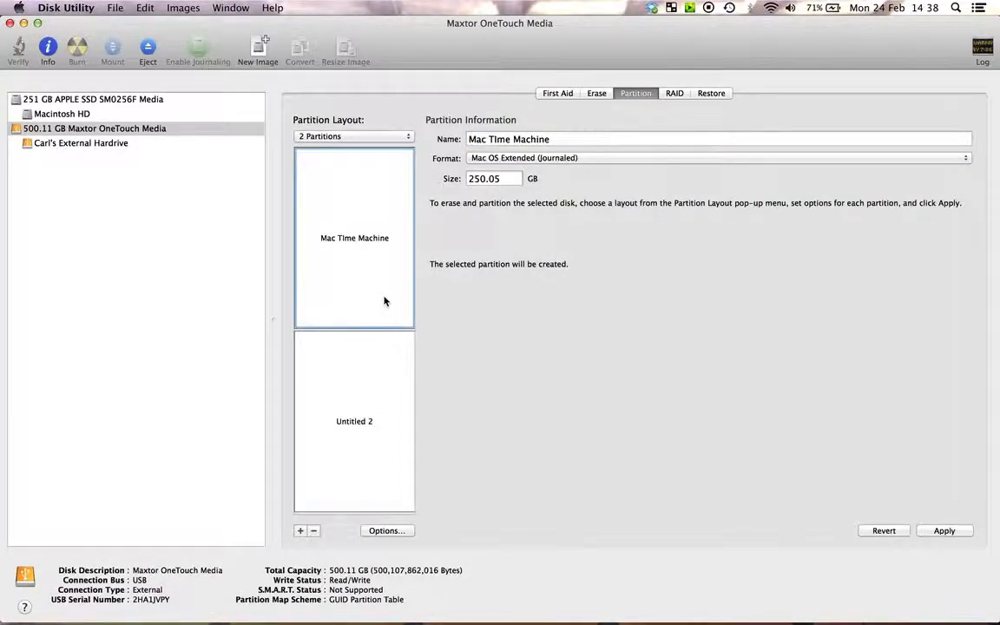
left_click(386, 403)
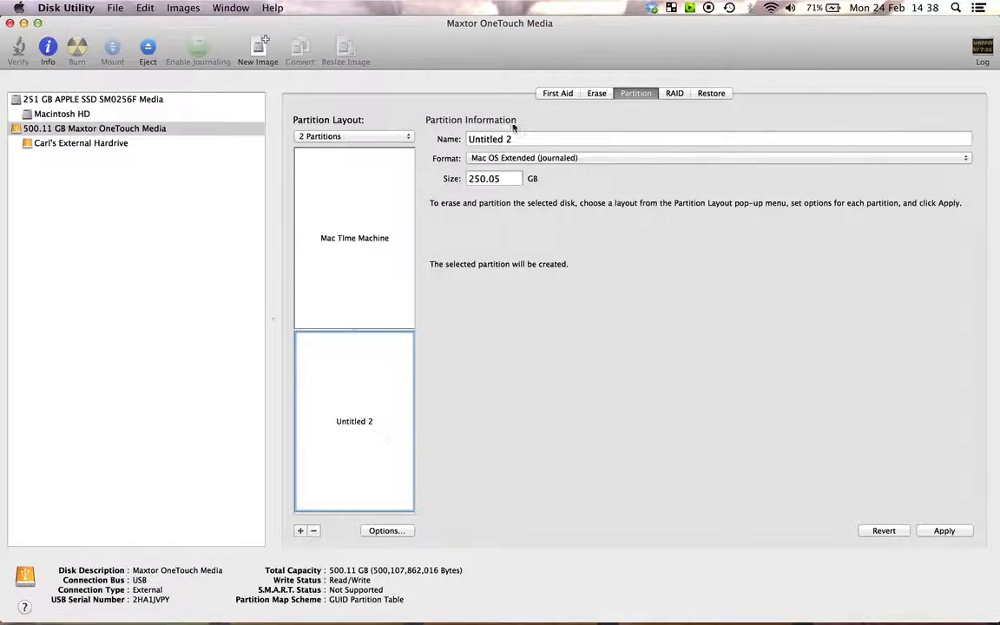
left_click_drag(529, 139, 419, 138)
type("Wi")
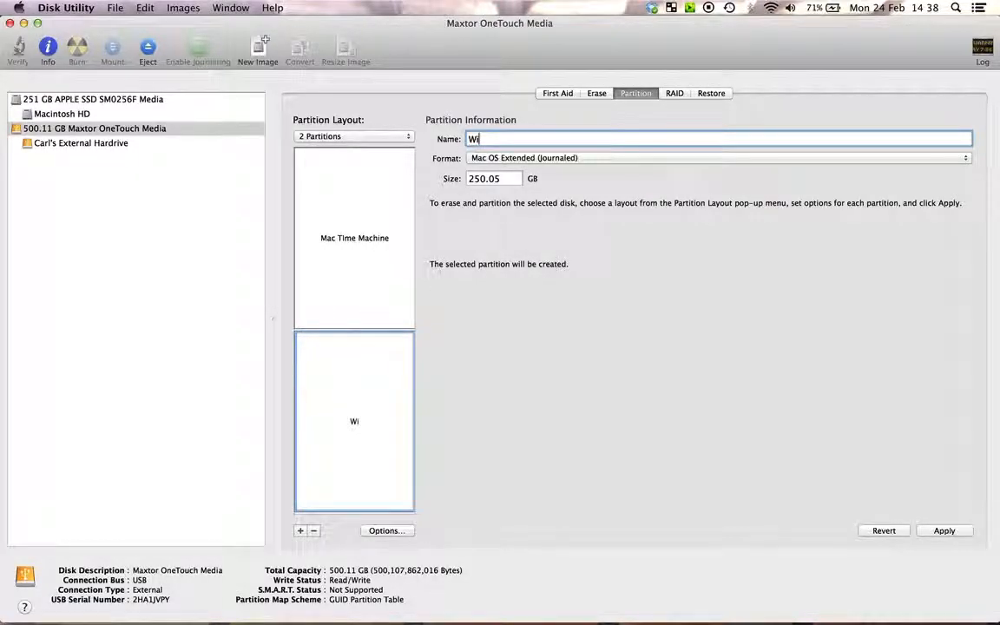
type("ndows")
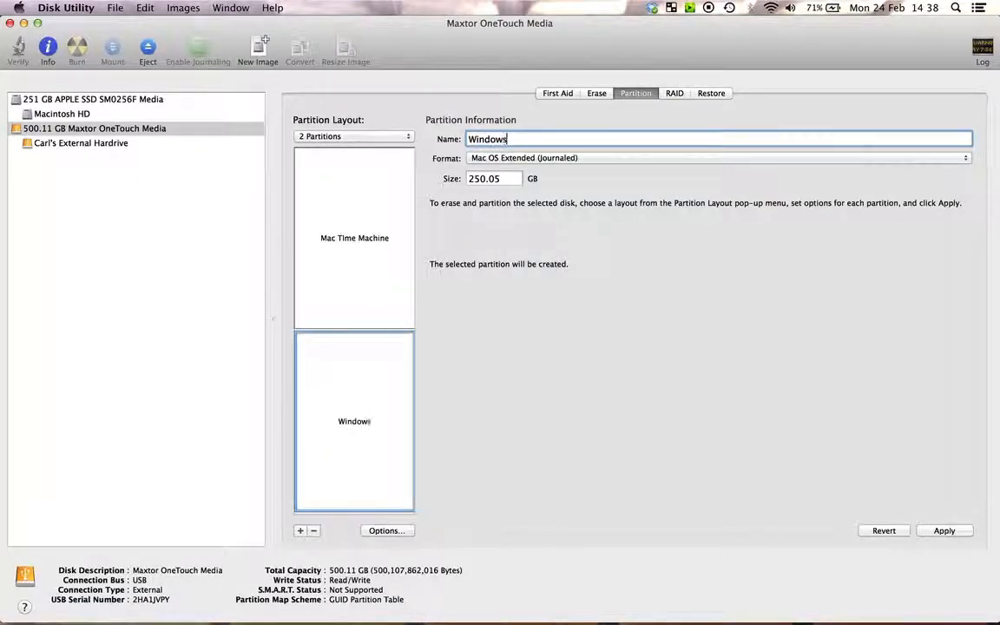
- Keep the Mac TIme Machine partition as Mac OS Extended (Journaled) and set the Windows partition's format to MS-DOS (FAT)
left_click(382, 272)
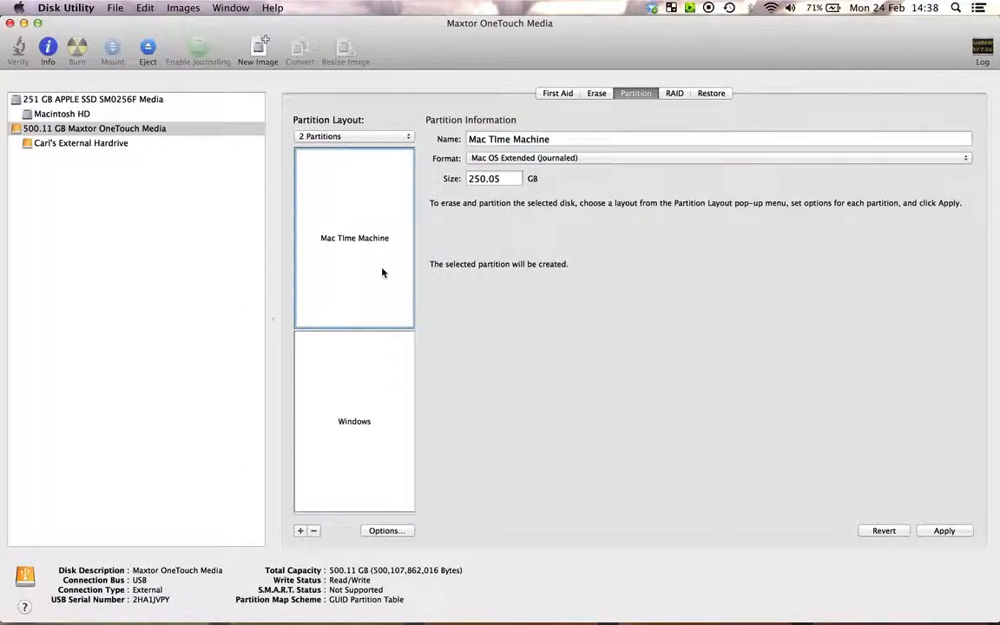
left_click(474, 159)
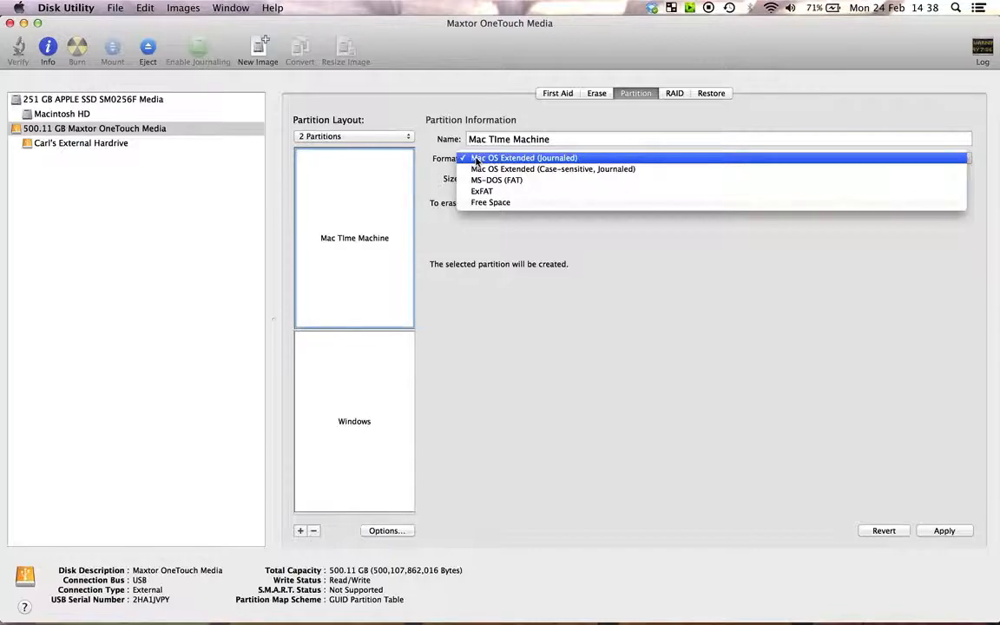
left_click(589, 159)
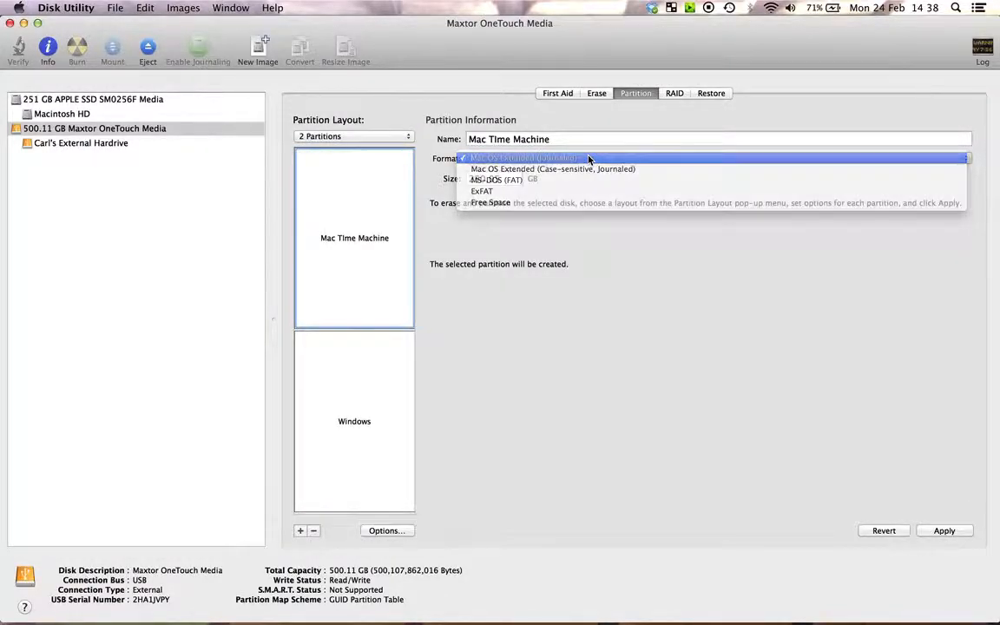
left_click(374, 431)
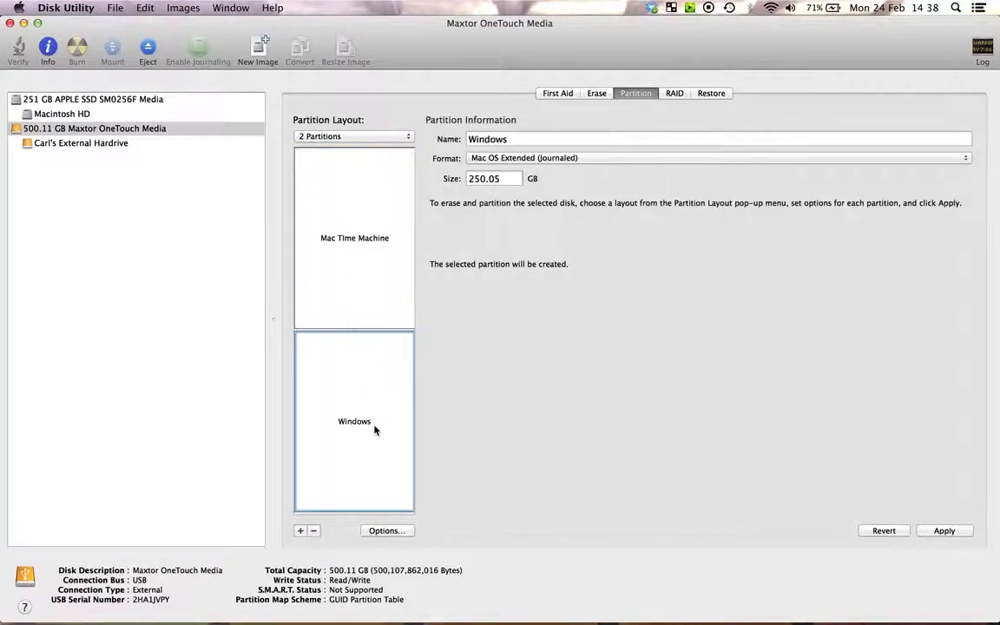
left_click(490, 159)
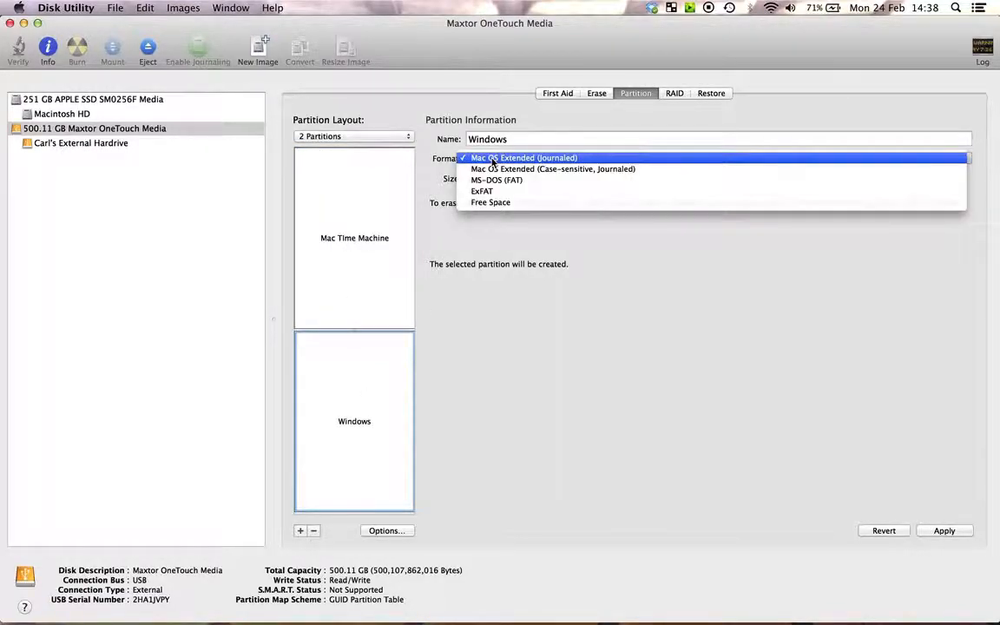
left_click(551, 180)
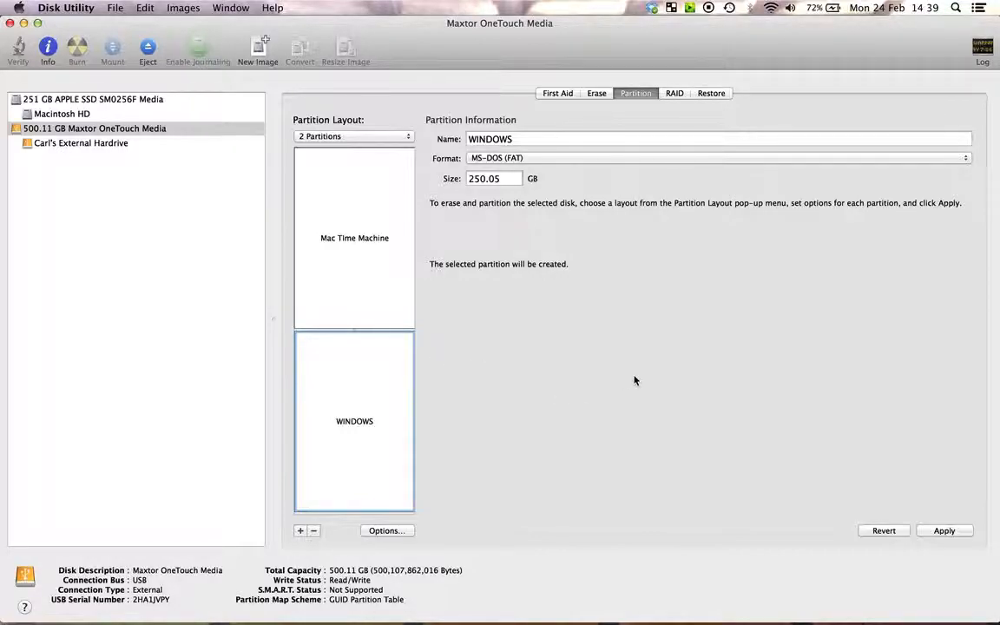
- Check the settings of both planned partitions, then apply the layout and confirm partitioning the Maxtor OneTouch disk
left_click(374, 211)
left_click(392, 395)
left_click(387, 298)
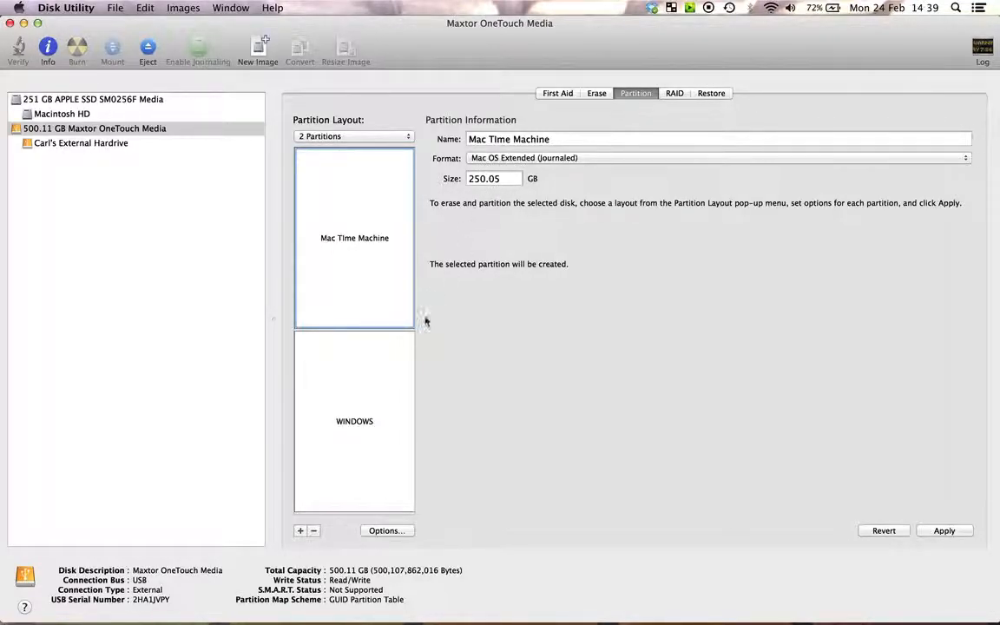
left_click(376, 426)
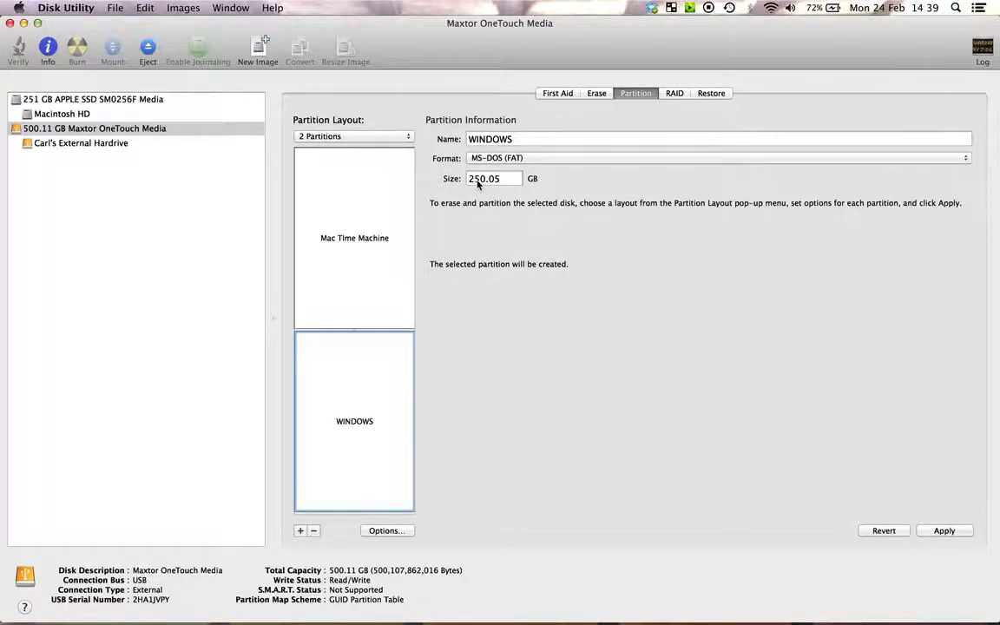
left_click(925, 531)
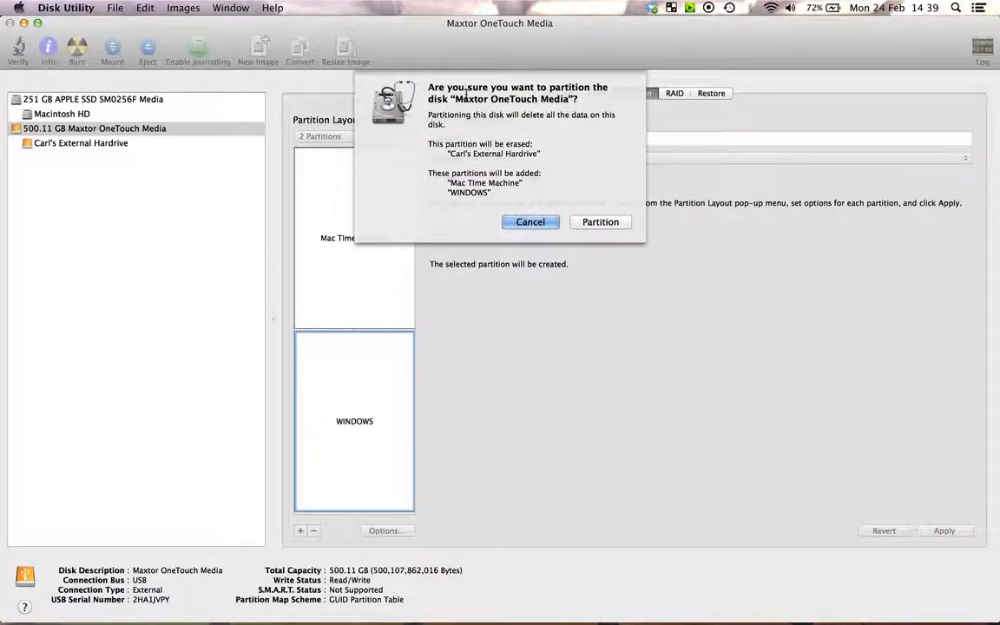
left_click(601, 222)
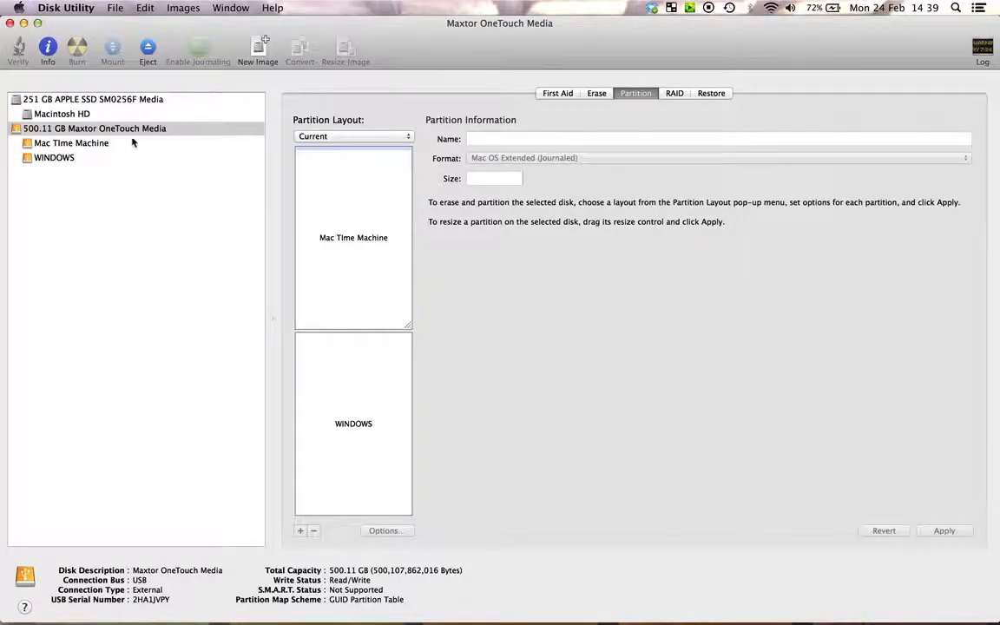
- Examine the format and capacity details of the new Mac TIme Machine and WINDOWS volumes on the Maxtor disk
left_click(105, 145)
left_click(98, 158)
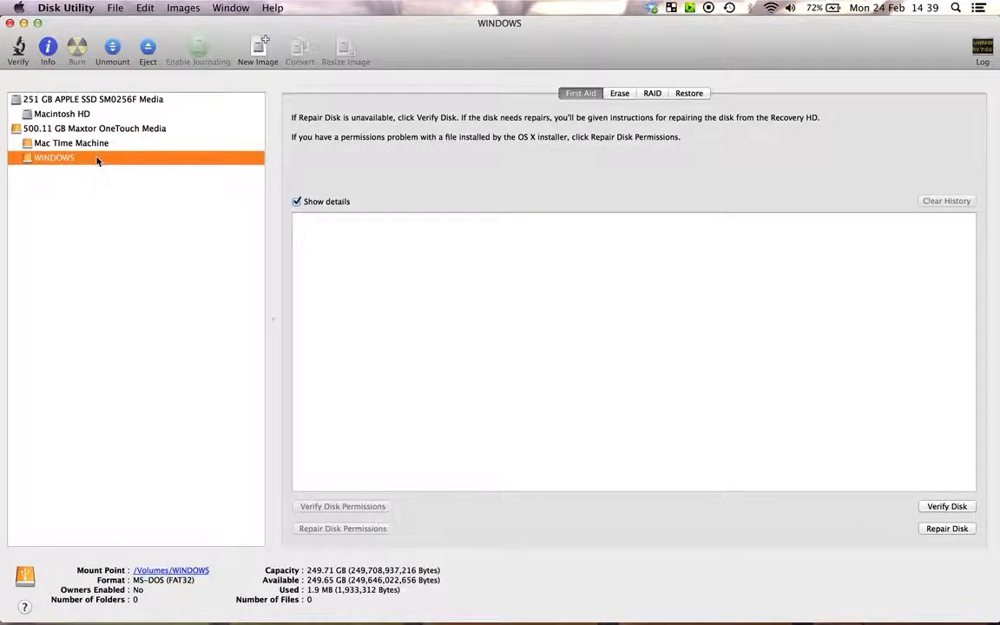
left_click(91, 248)
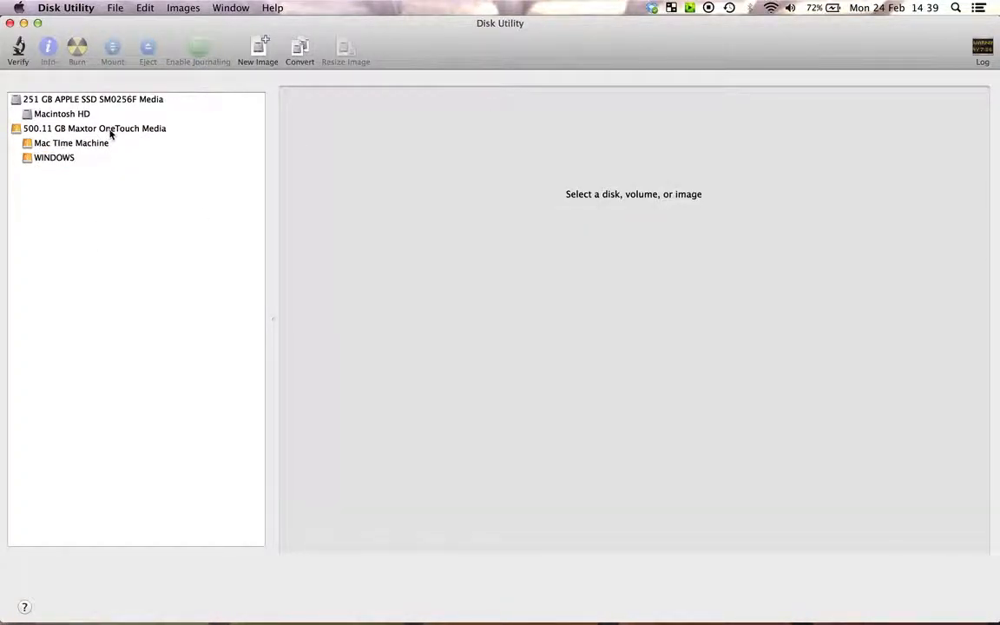
left_click(110, 131)
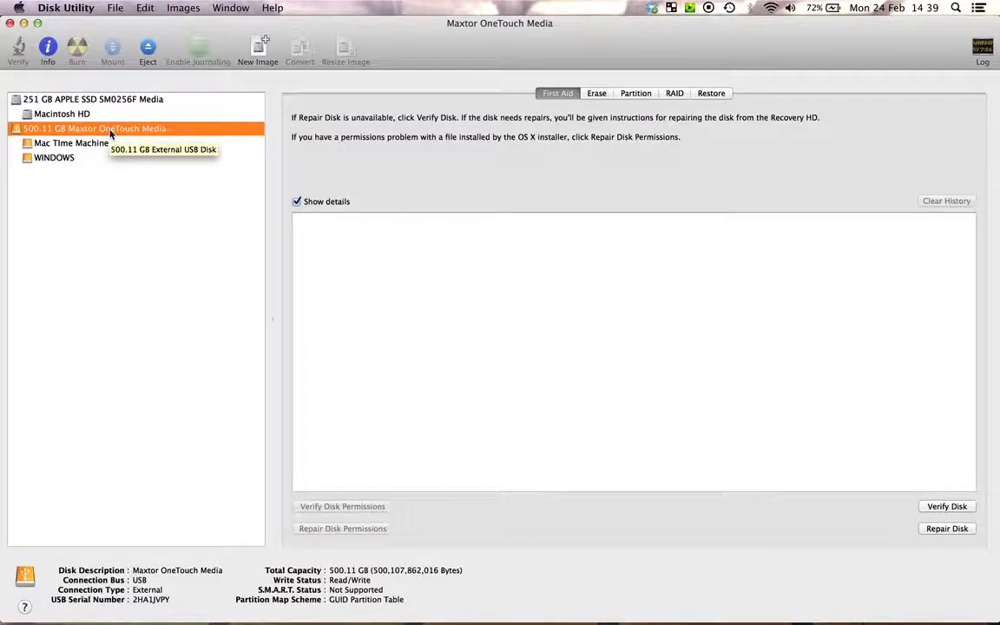
left_click(98, 158)
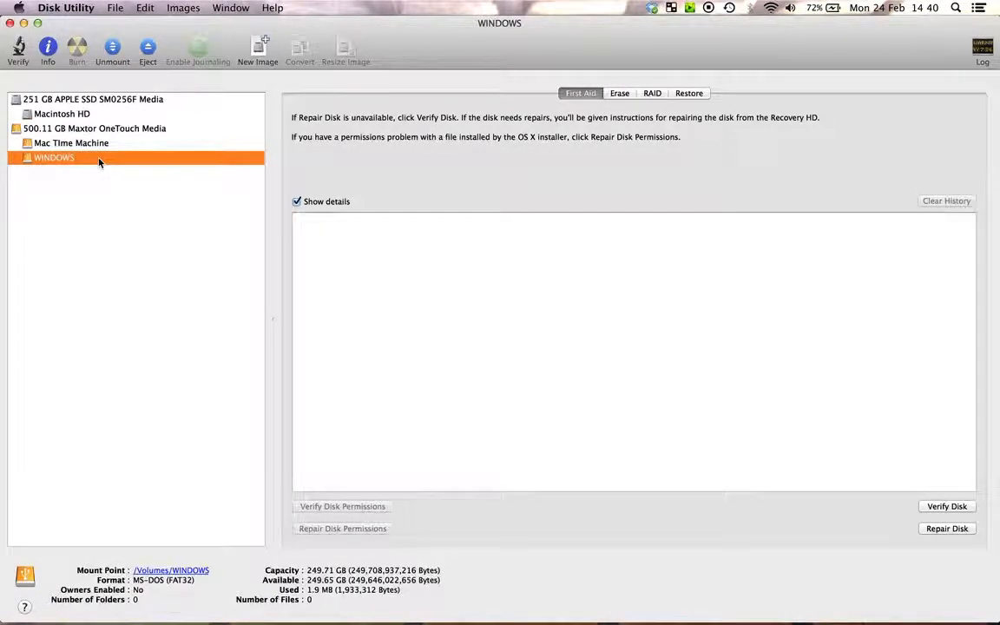
left_click(97, 144)
left_click(104, 158)
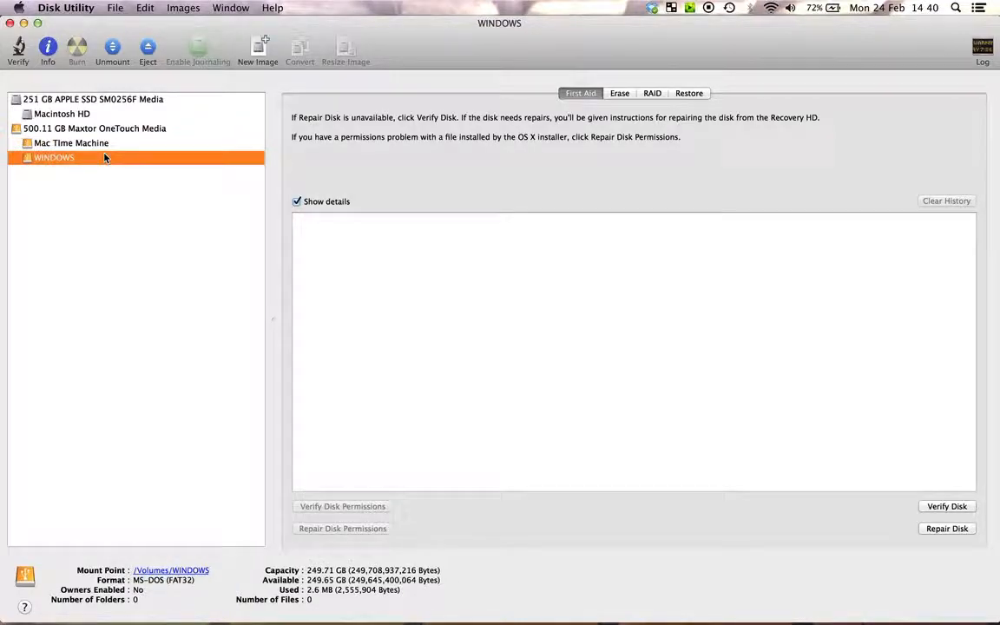
left_click(115, 146)
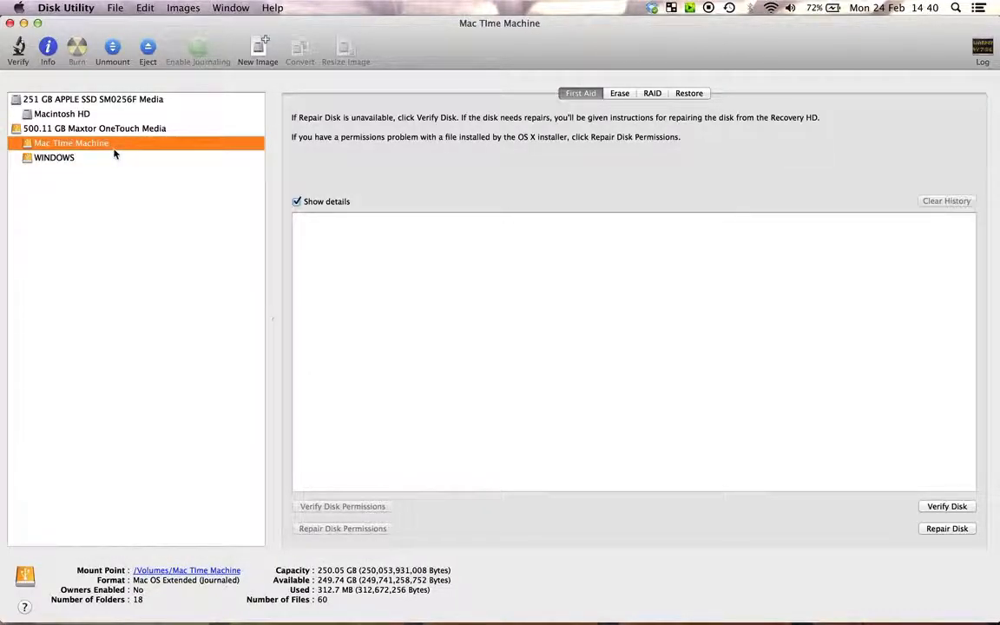
left_click(111, 162)
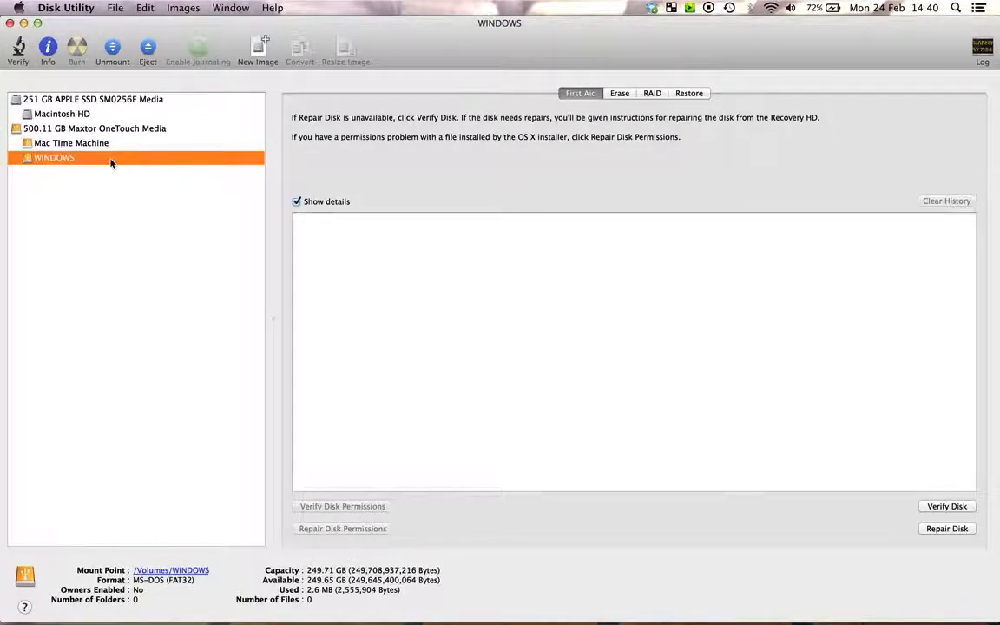
- Minimise Disk Utility, place the Mac TIme Machine drive icon beneath WINDOWS on the desktop, and inspect both drives' contents in Finder
left_click(23, 24)
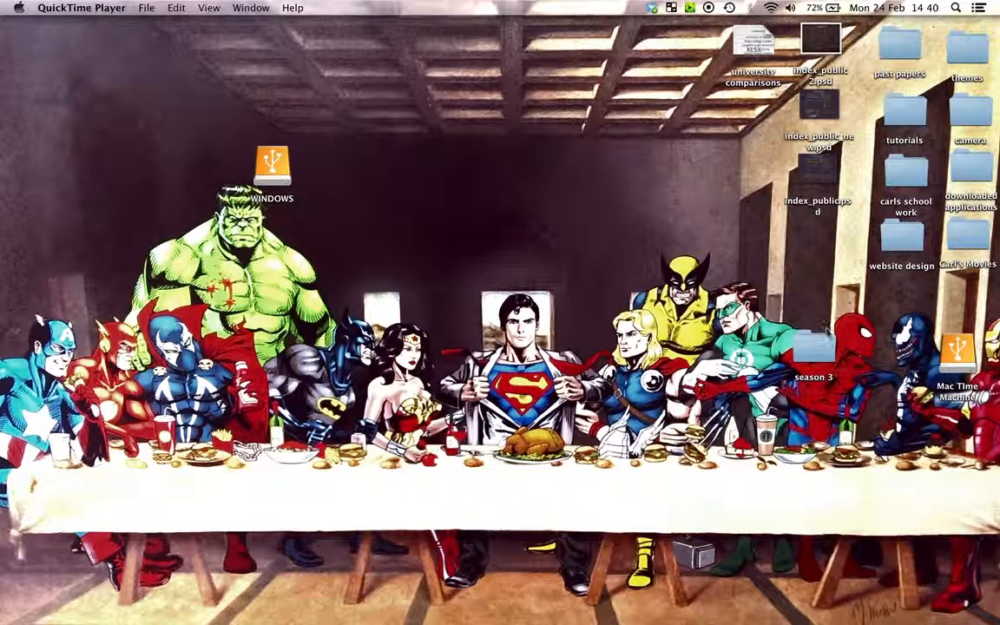
left_click_drag(955, 364, 258, 260)
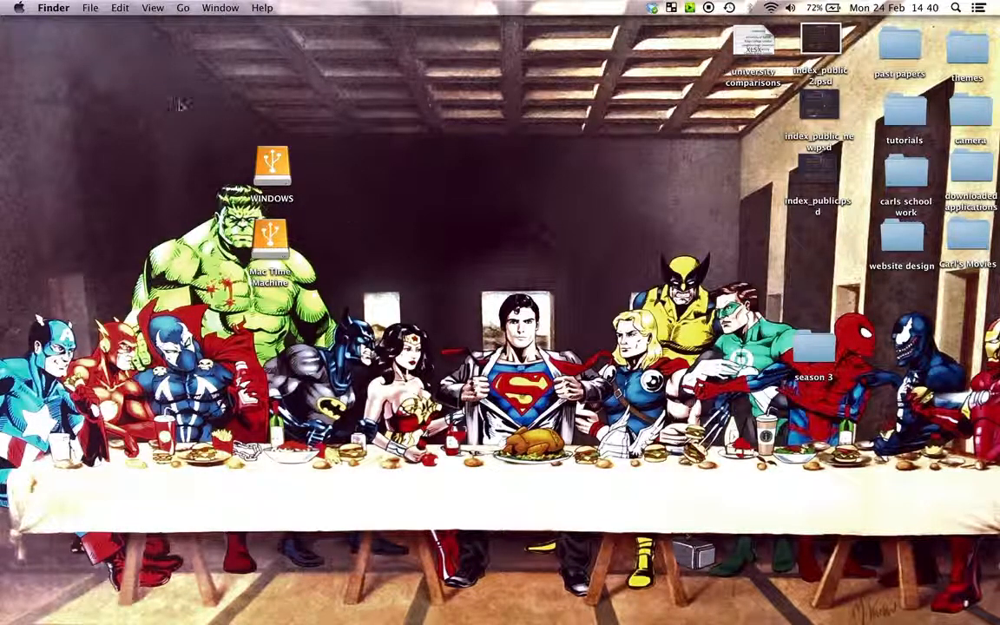
double_click(271, 247)
left_click_drag(245, 102, 566, 332)
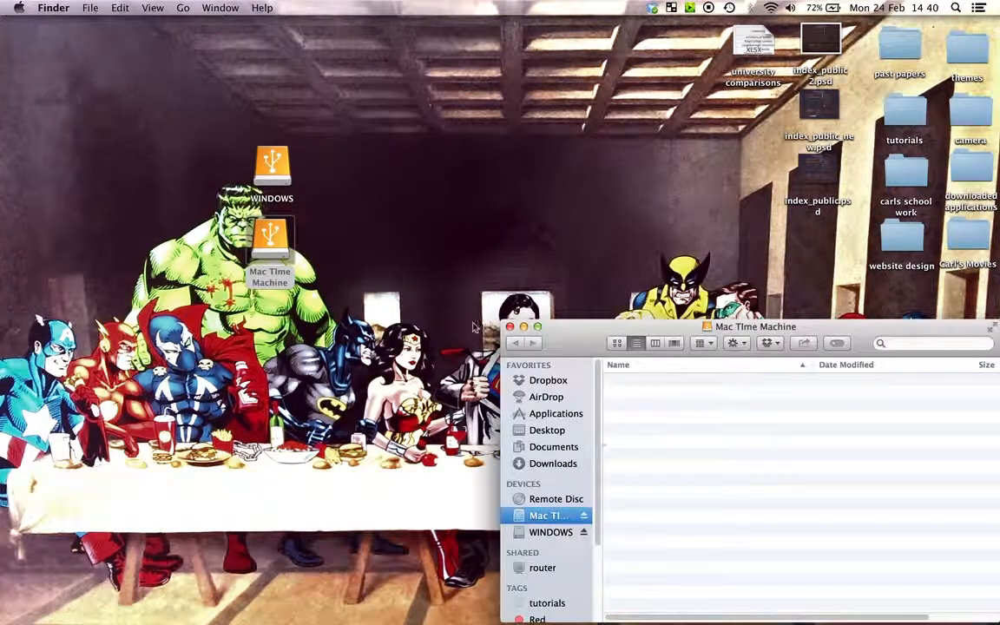
double_click(272, 169)
left_click_drag(375, 38, 409, 102)
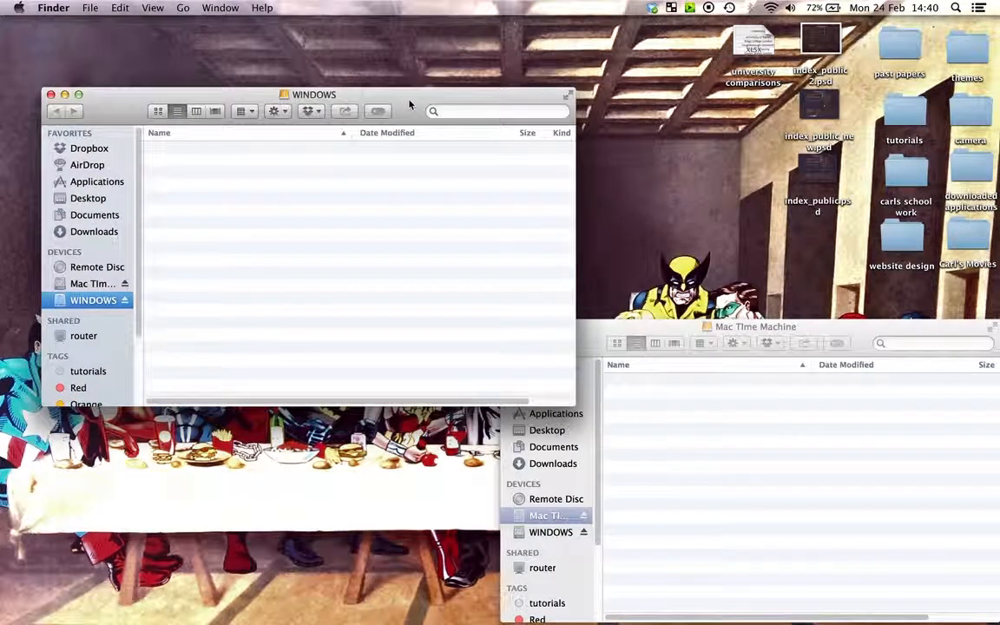
left_click(50, 96)
left_click_drag(848, 331, 488, 105)
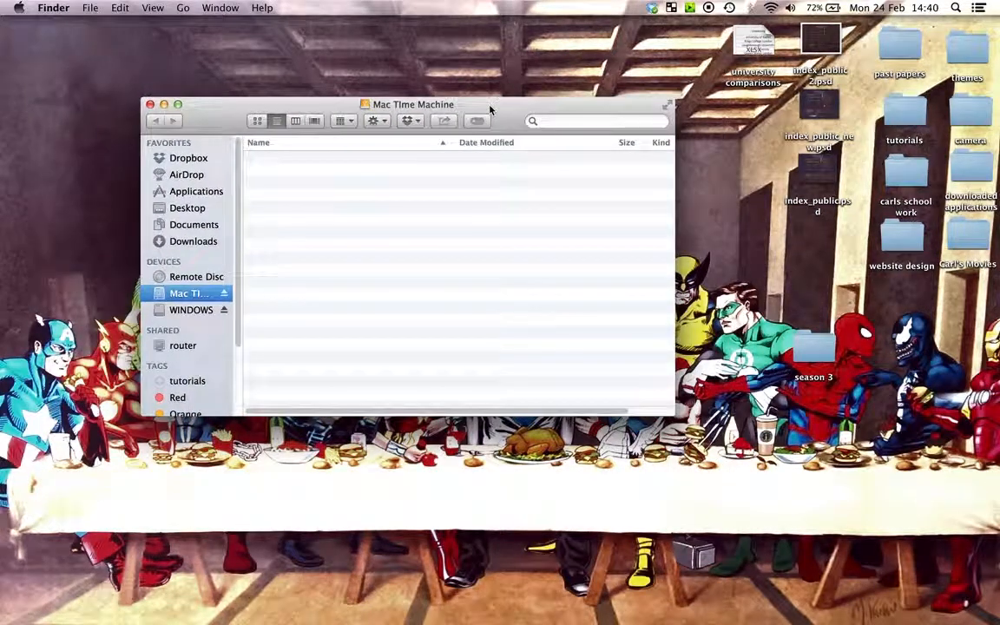
left_click(150, 105)
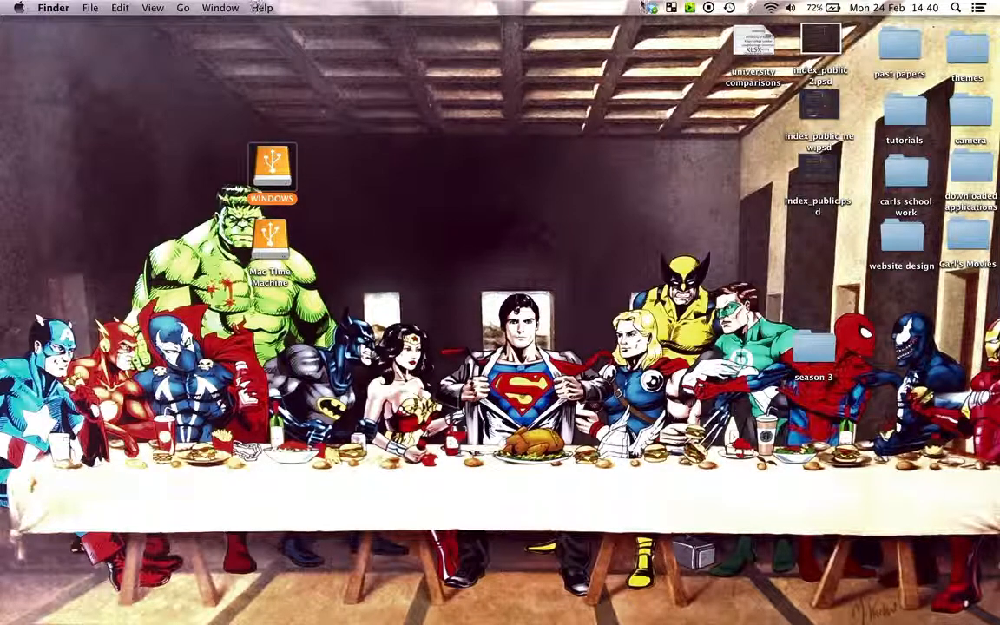
- Enter Time Machine and choose to set it up from the missing backup disk alert
left_click(729, 8)
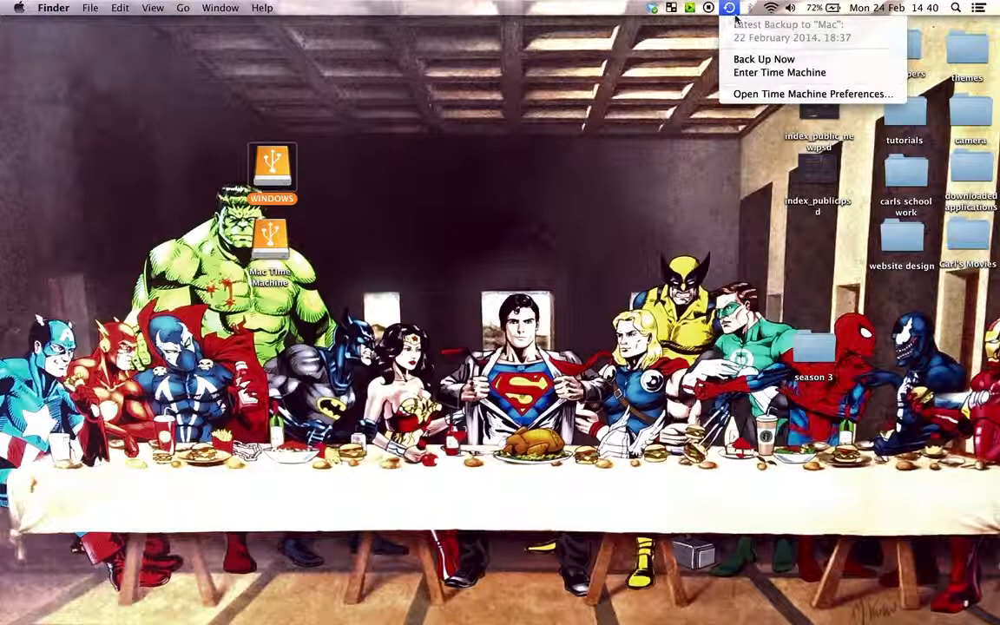
left_click(738, 75)
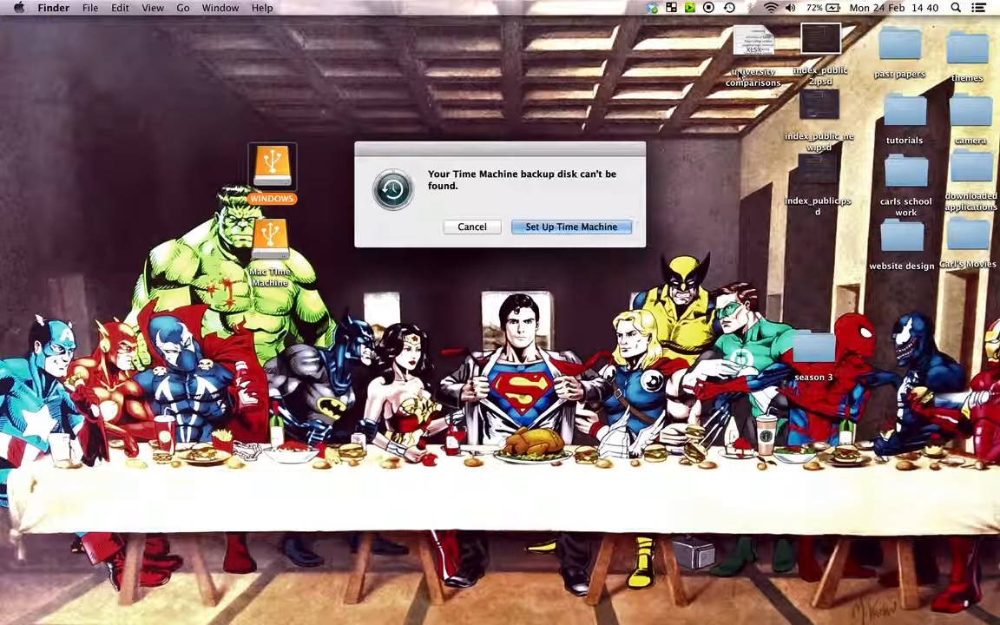
left_click_drag(457, 176, 537, 177)
left_click(560, 227)
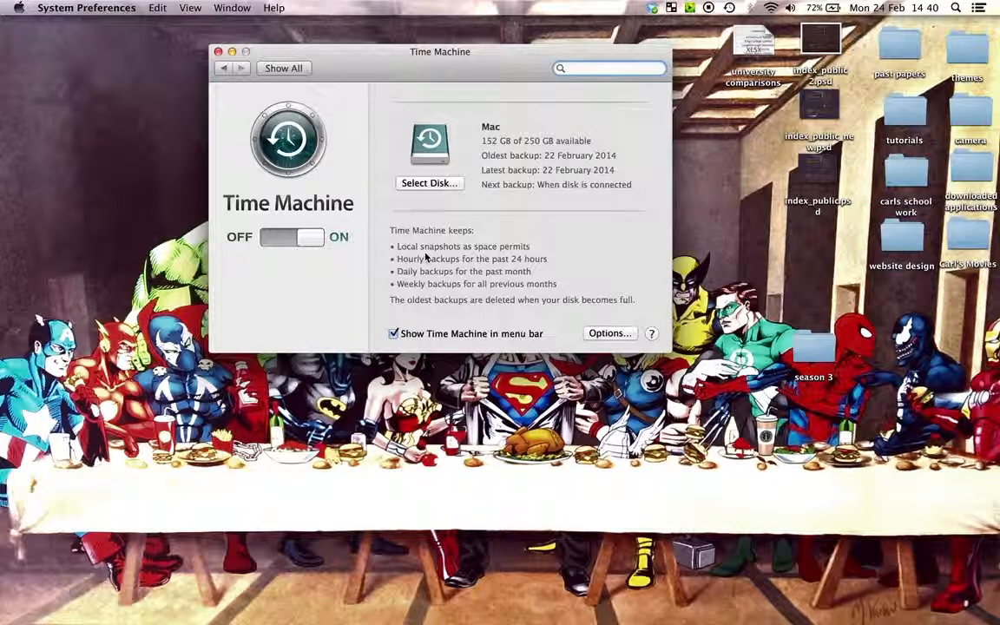
- Use the Mac TIme Machine partition as the backup disk, replacing "Mac", and move the Time Machine window clear of the drive icons
left_click(428, 183)
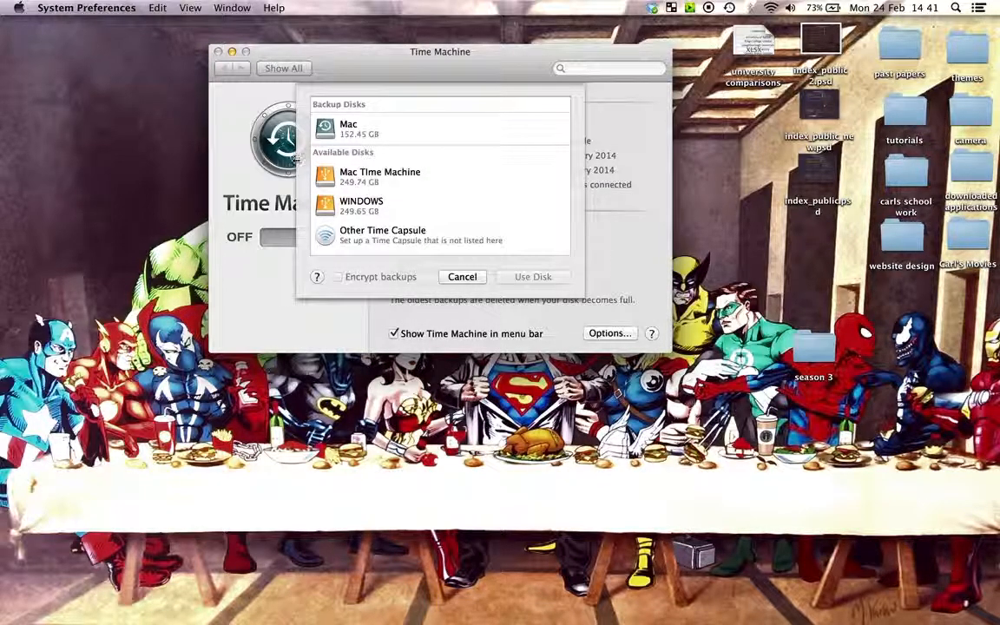
left_click(328, 179)
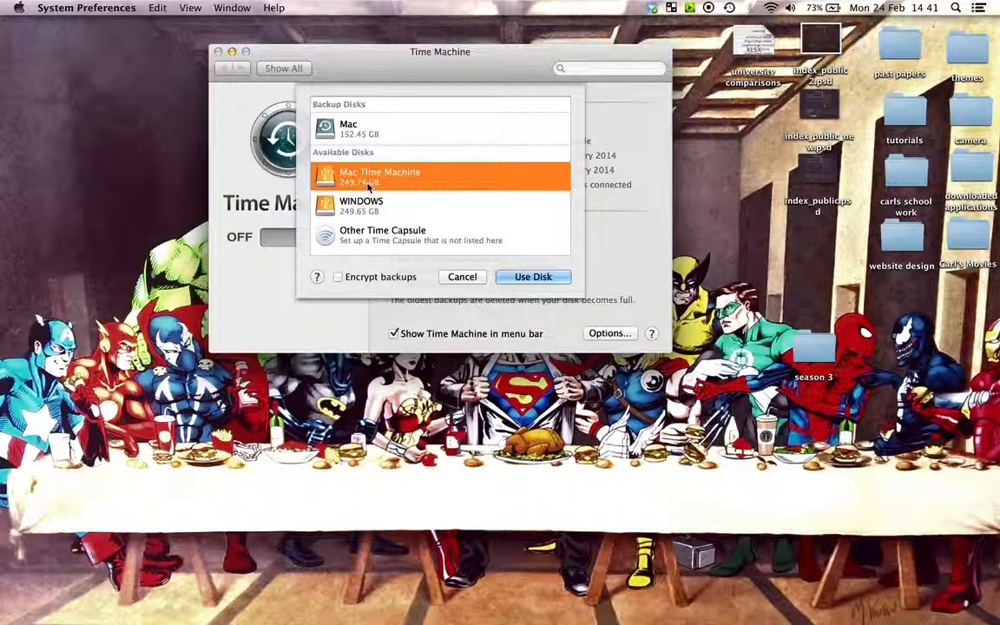
left_click(515, 276)
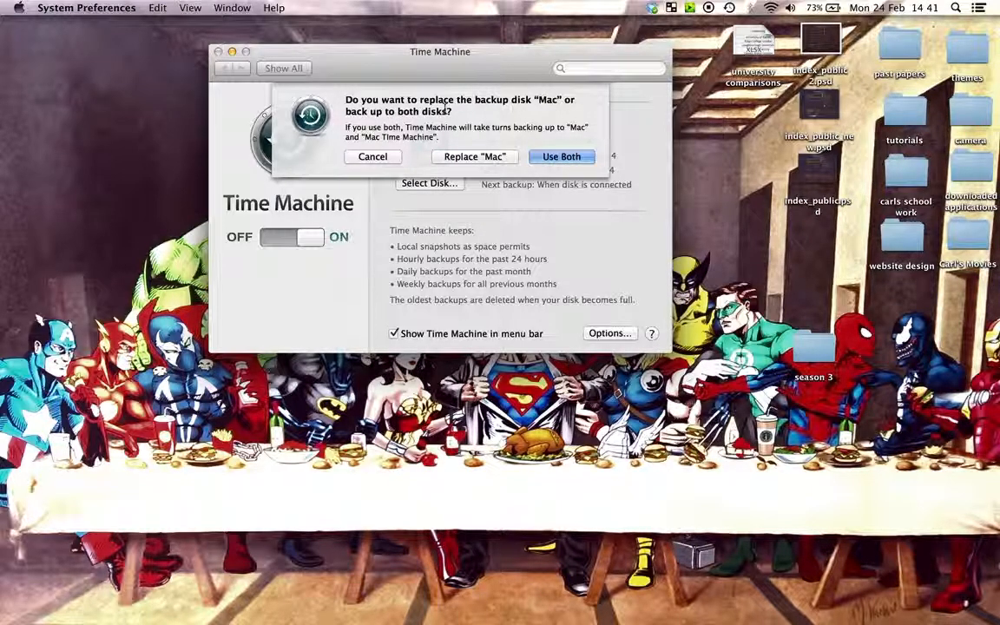
left_click(465, 158)
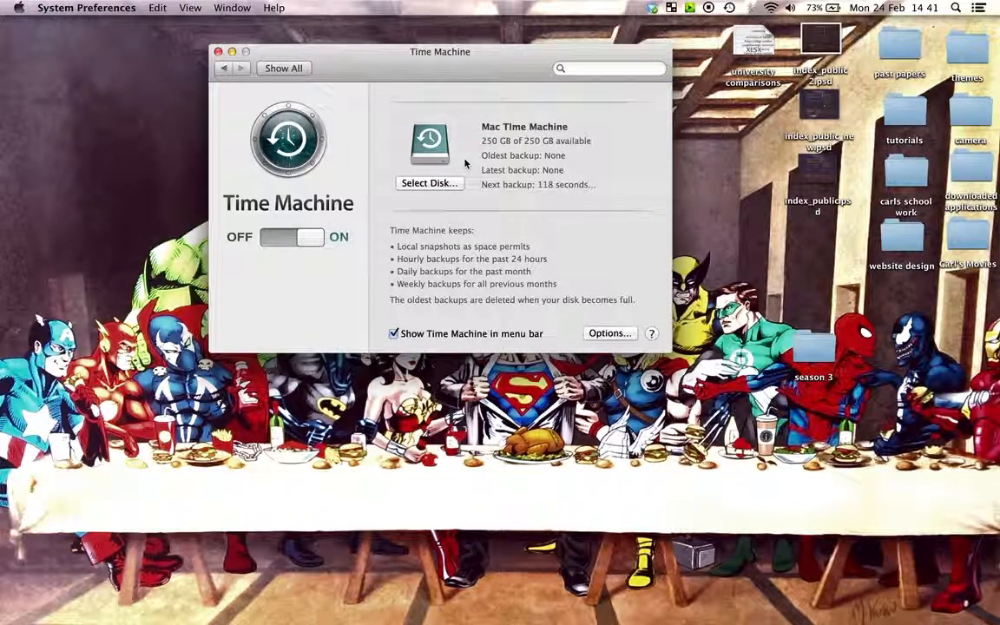
left_click_drag(469, 62, 504, 337)
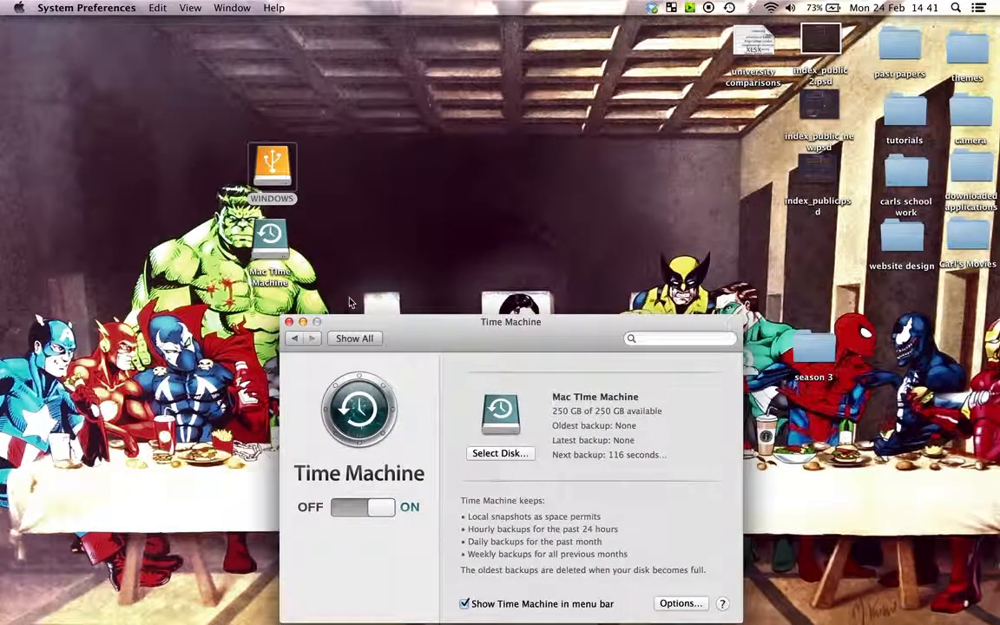
- Inspect the contents of the WINDOWS drive in Finder, and close its window
left_click(276, 181)
double_click(276, 179)
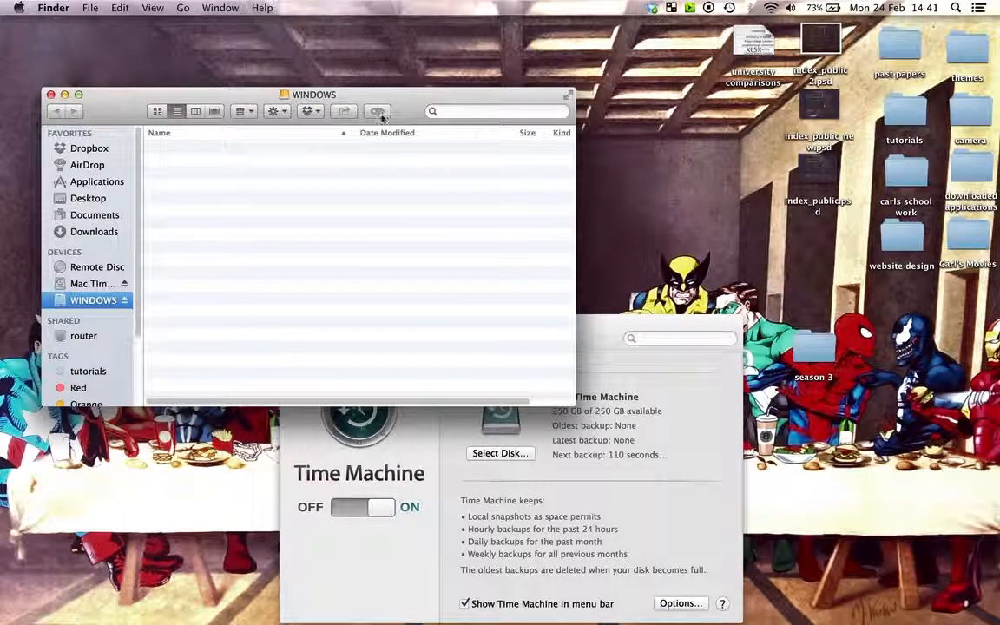
left_click(51, 94)
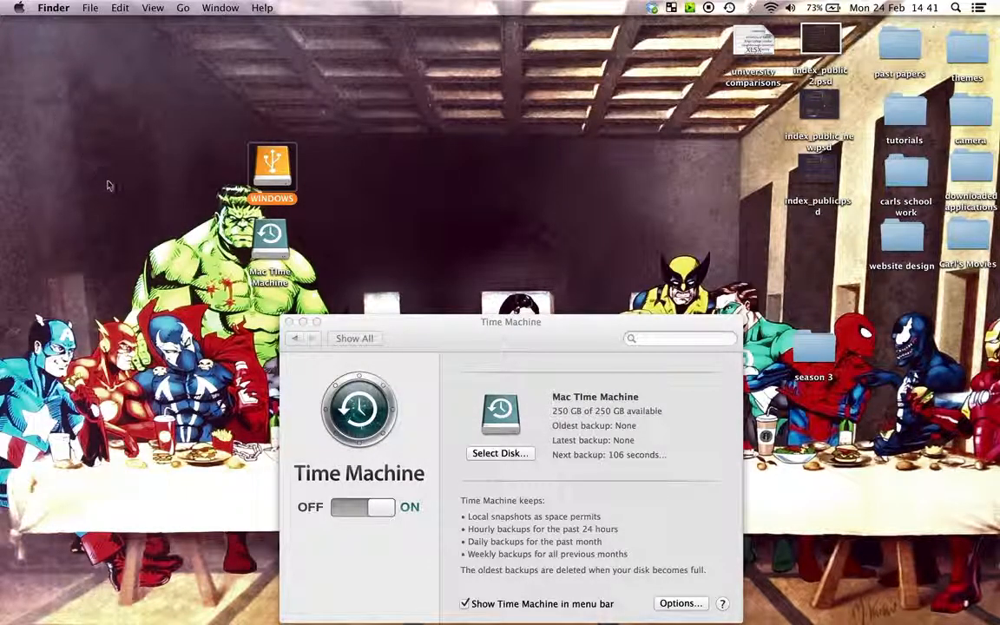
- Move the Time Machine preferences window higher on the desktop and open the Mac TIme Machine drive to inspect its contents
left_click_drag(398, 338, 438, 84)
left_click(279, 277)
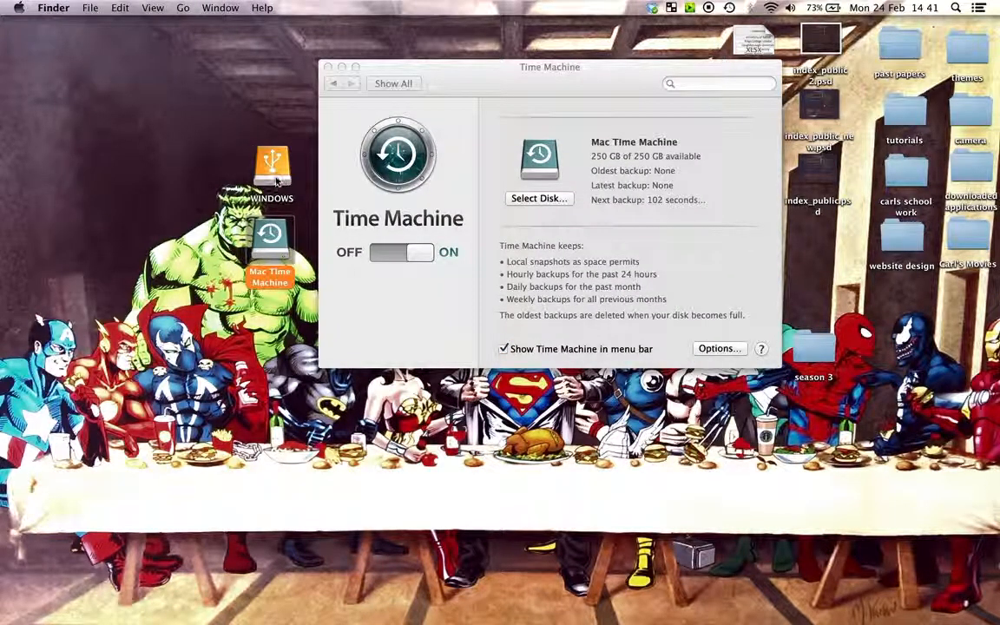
left_click(275, 171)
left_click(275, 238)
double_click(276, 251)
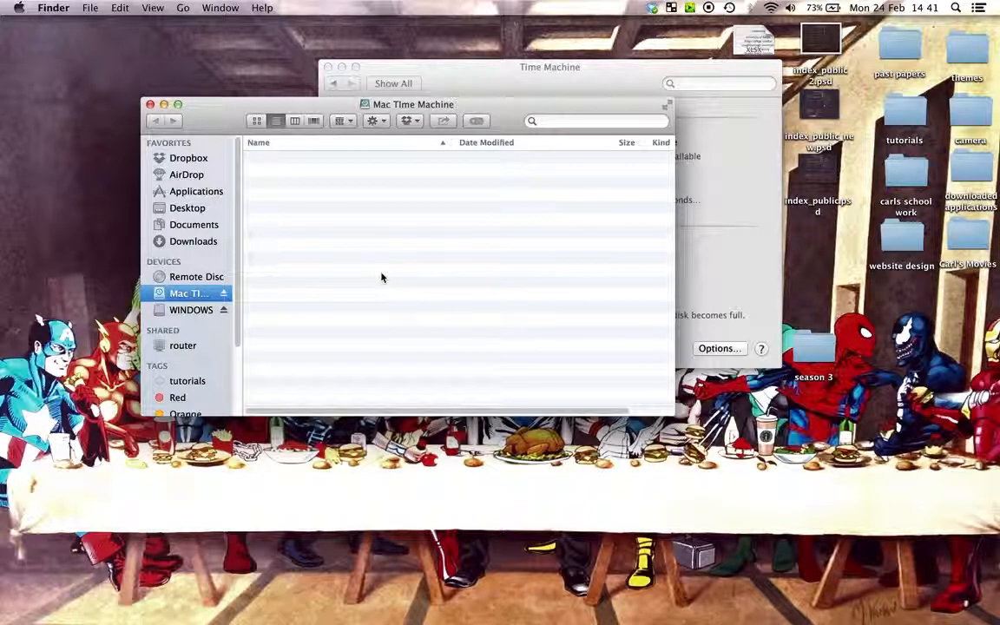
- Close the Time Machine preferences and minimise the Mac TIme Machine drive's Finder window
left_click(451, 89)
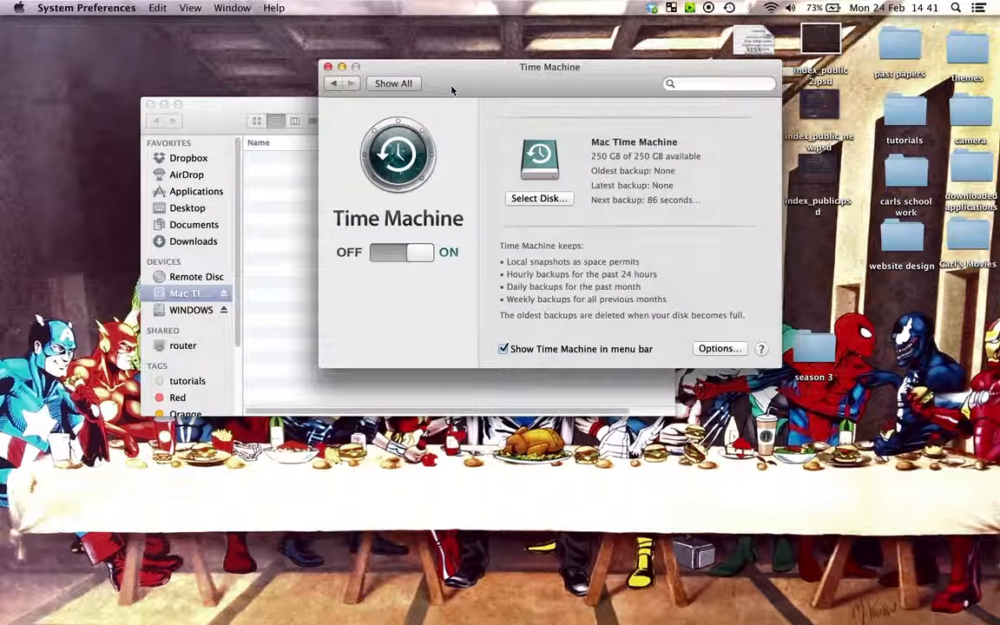
left_click(328, 68)
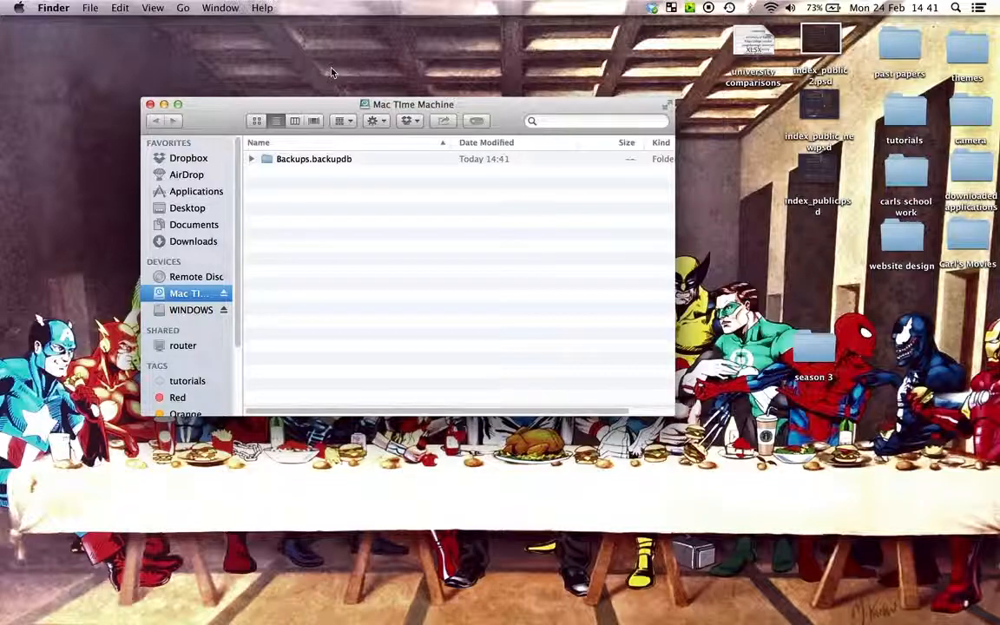
left_click(164, 106)
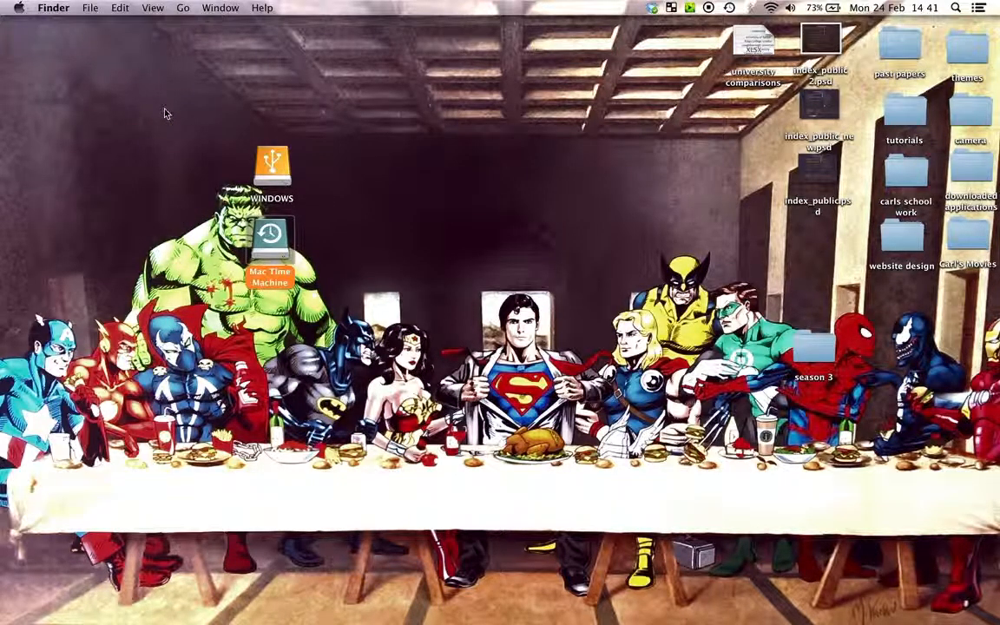